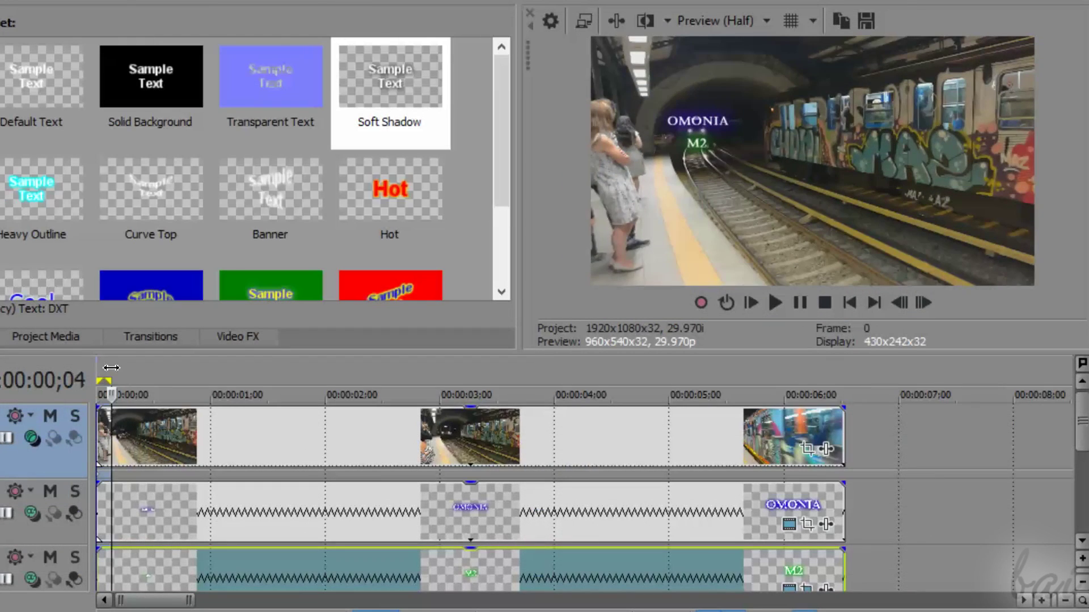
Play back the subway demo and scrub through the Parthenon and subway clip frames.
mouse_move(111, 368)
mouse_down()
mouse_move(324, 394)
mouse_move(783, 394)
mouse_up()
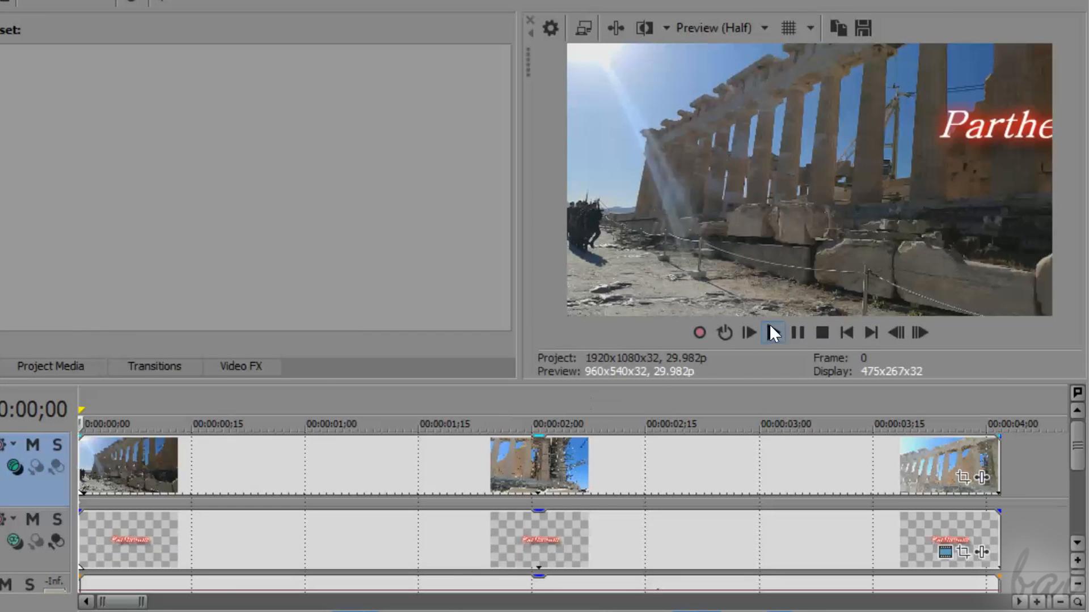
click(772, 333)
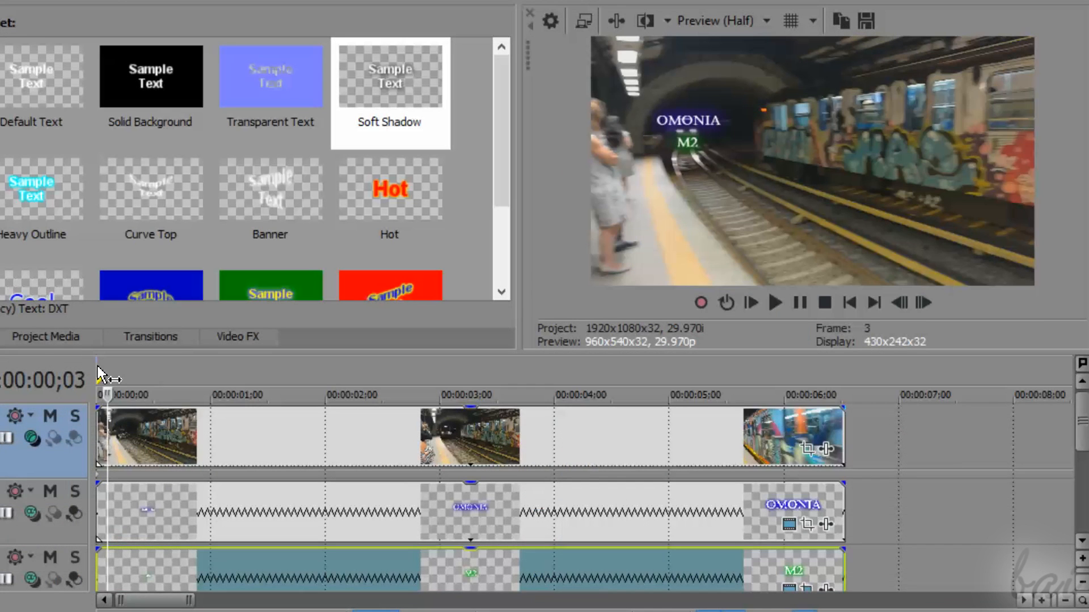
mouse_move(99, 375)
mouse_down()
mouse_move(323, 395)
mouse_move(764, 390)
mouse_up()
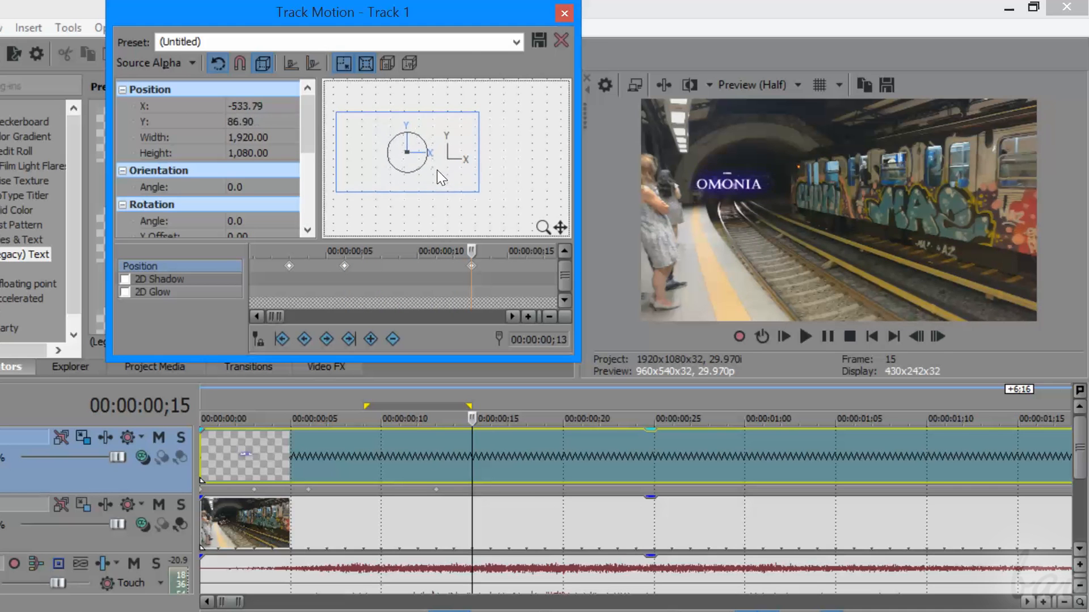
Reposition the OMONIA title at the 00;15–00;24 span and move the current time to 01;02.
mouse_move(474, 443)
mouse_down()
mouse_move(637, 400)
mouse_move(641, 383)
mouse_up()
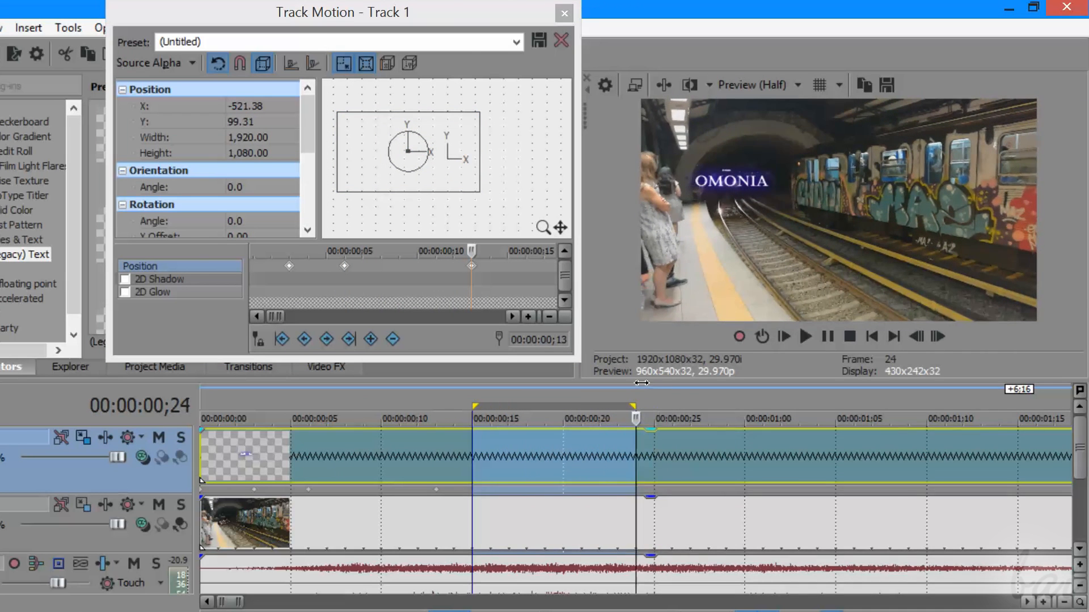
click(510, 317)
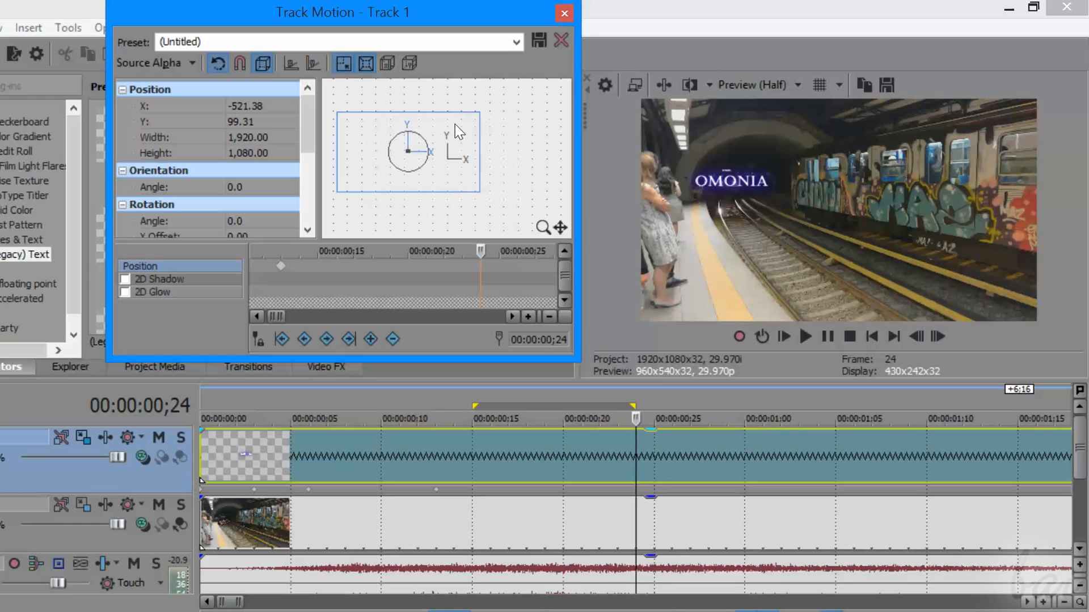
drag(455, 161, 443, 177)
drag(637, 417, 780, 399)
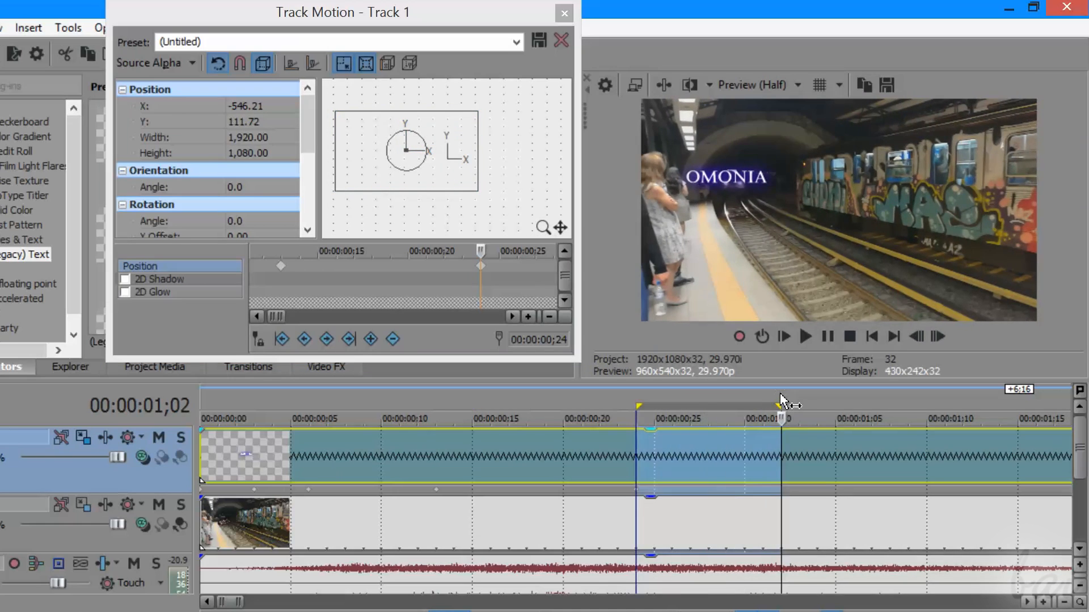
click(372, 270)
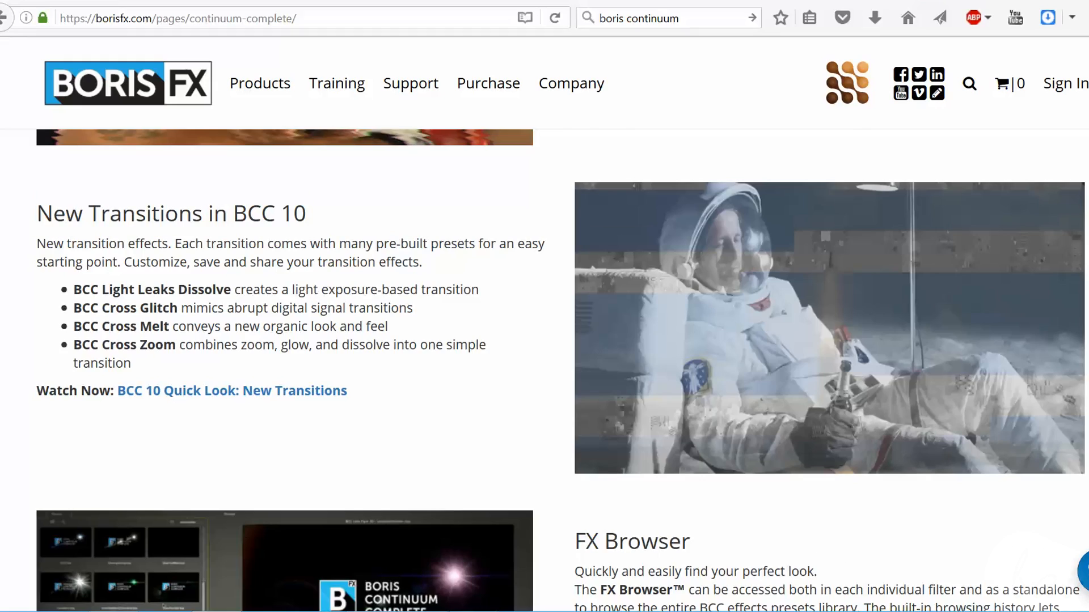
scroll(544, 341, down, 2)
scroll(544, 341, down, 3)
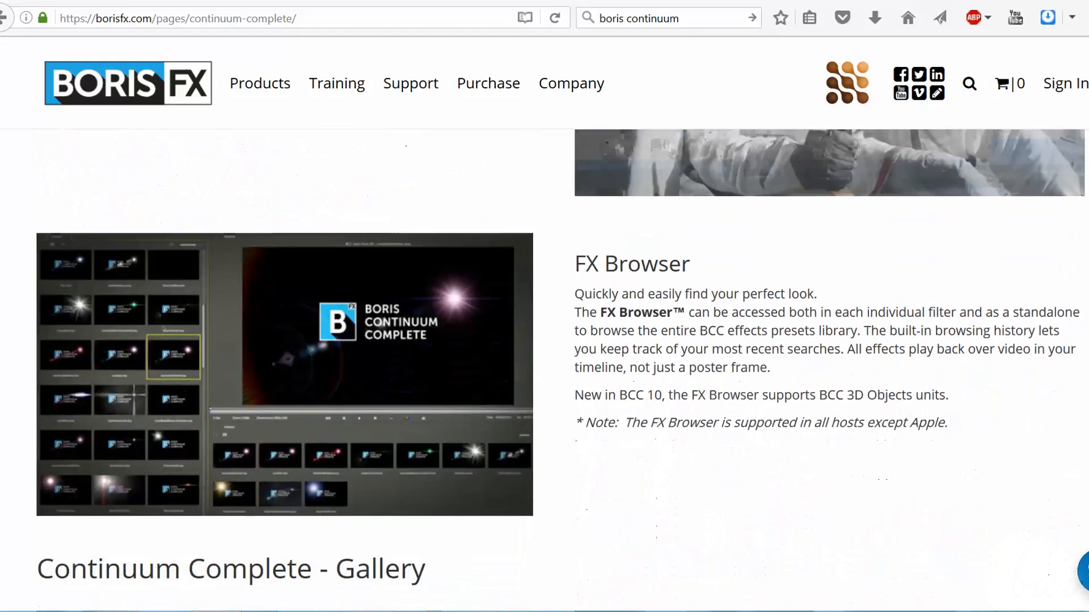
scroll(544, 341, down, 3)
scroll(545, 340, down, 3)
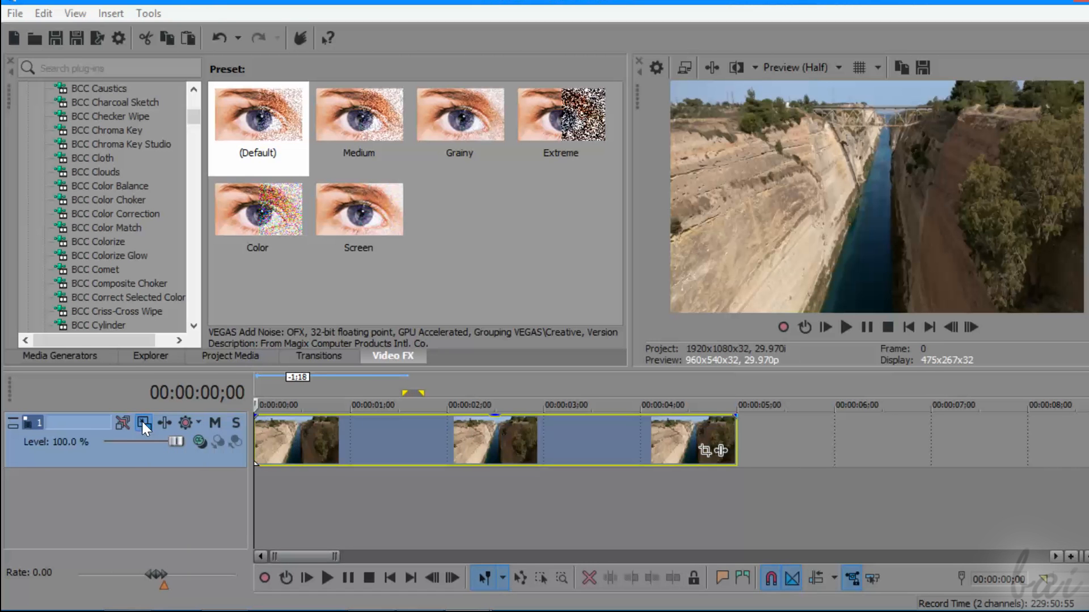
Open track 1's motion settings beside the preview and nudge the video frame slightly off centre.
click(142, 421)
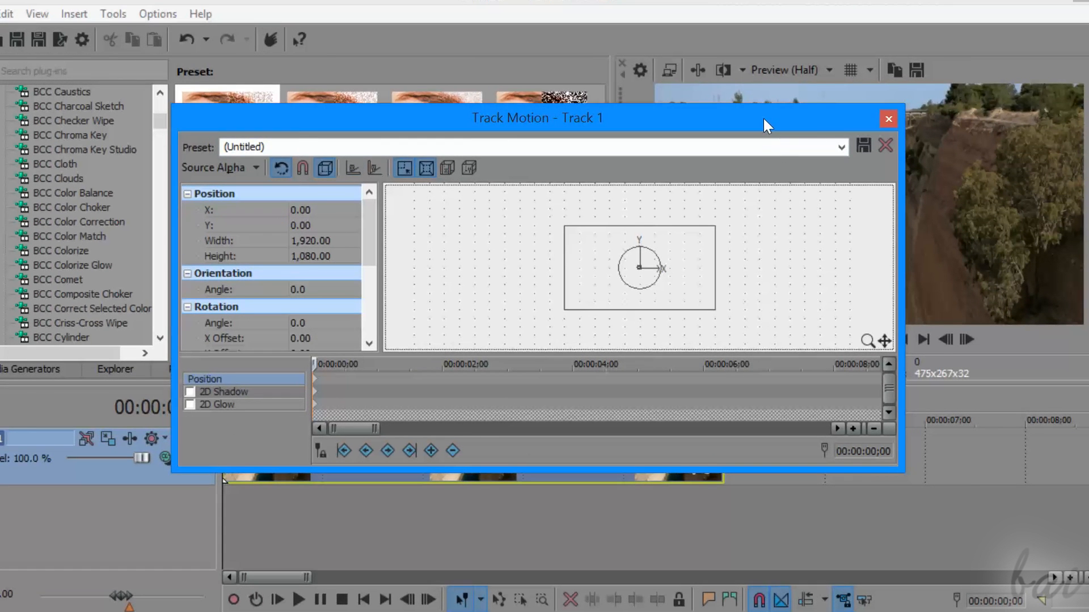
drag(763, 117, 510, 63)
drag(651, 416, 517, 499)
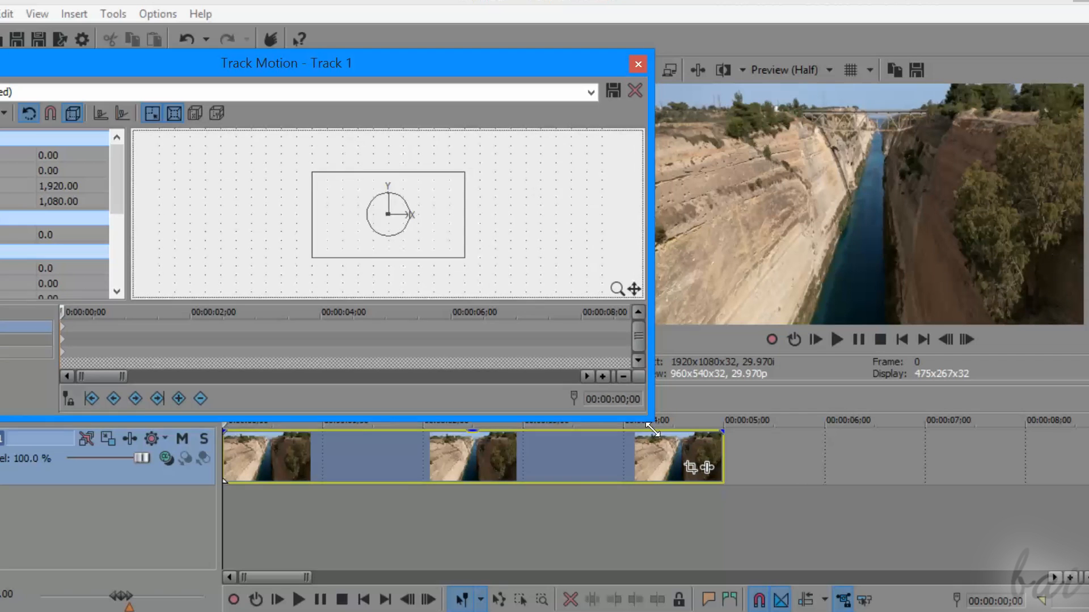
drag(322, 61, 406, 21)
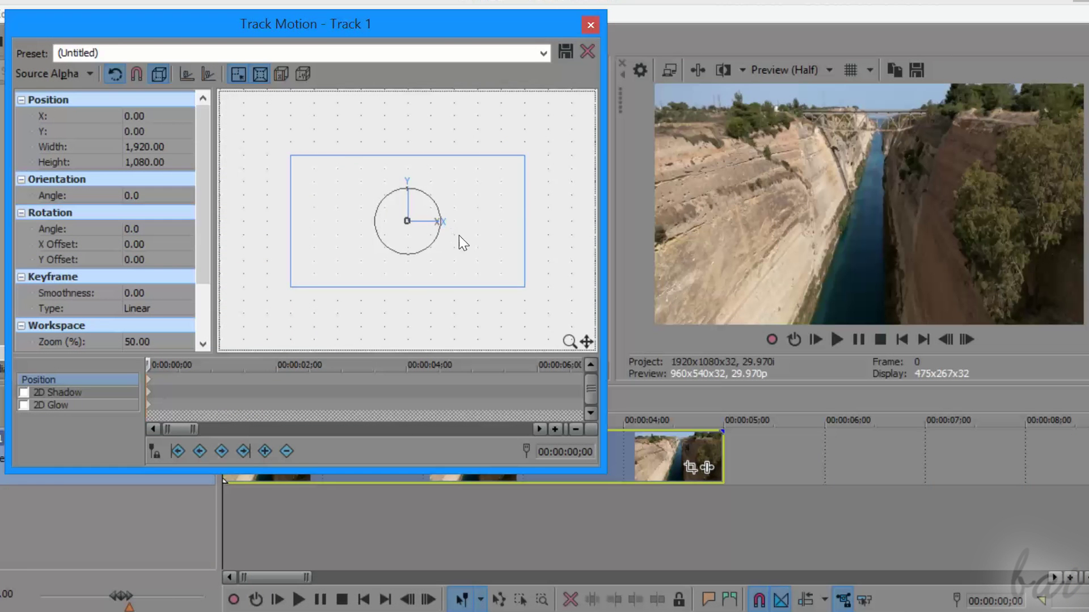
mouse_move(459, 236)
mouse_down()
mouse_move(478, 226)
mouse_move(440, 276)
mouse_move(467, 213)
mouse_move(466, 246)
mouse_up()
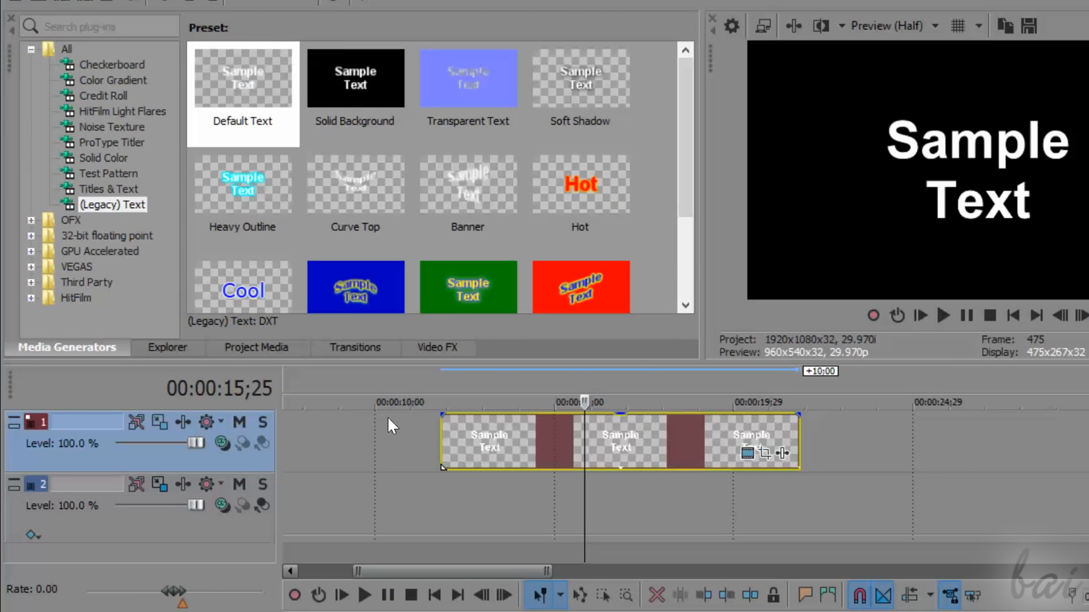
Set track 1 to 3D Source Alpha compositing and rotate its plane around the Y axis.
click(225, 441)
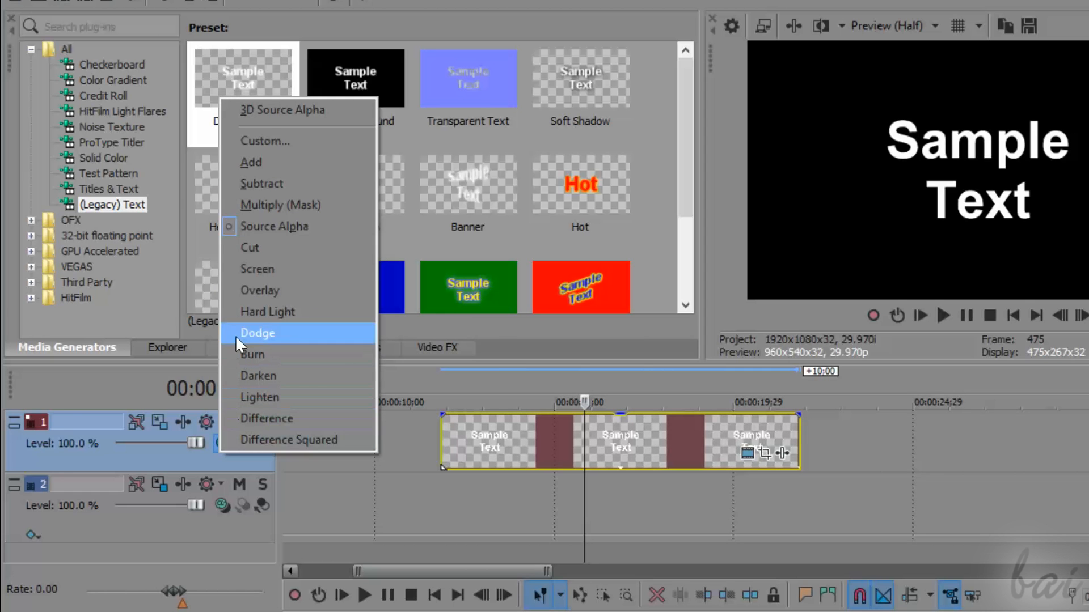
click(246, 111)
click(159, 423)
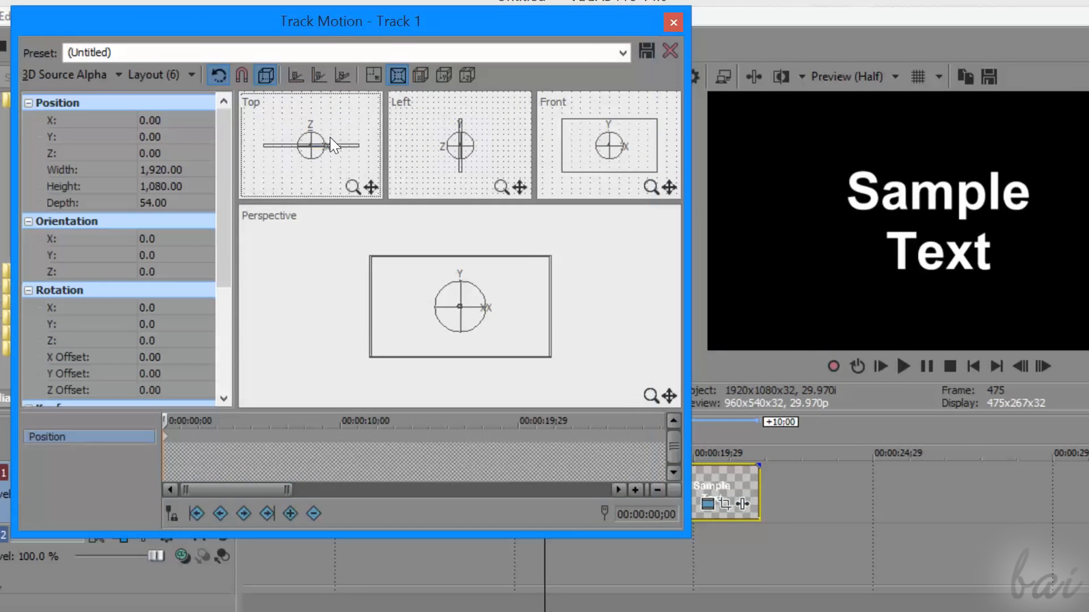
drag(319, 133, 323, 123)
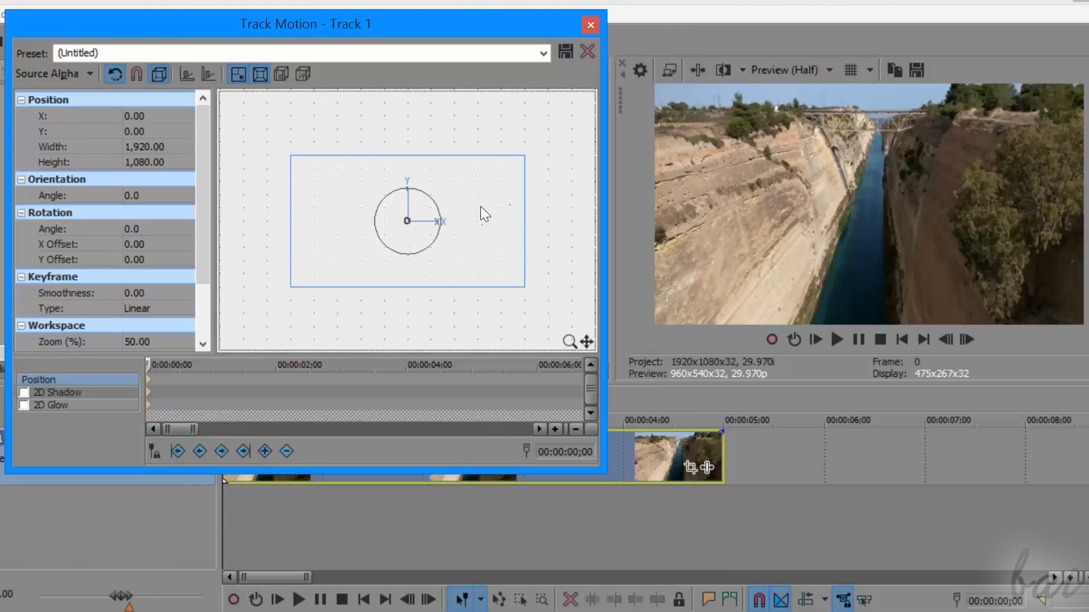
Move the video frame upward with horizontal movement locked and shrink it to about half size proportionally.
mouse_move(450, 230)
mouse_down()
mouse_move(474, 271)
mouse_move(466, 243)
mouse_up()
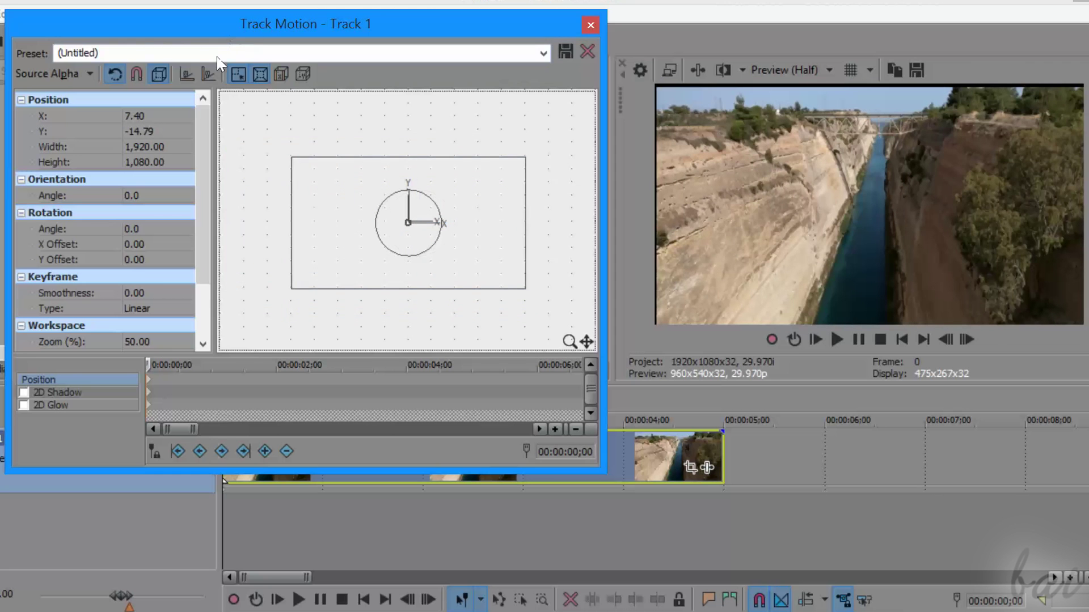
click(188, 76)
mouse_move(339, 244)
mouse_down()
mouse_move(292, 202)
mouse_move(293, 153)
mouse_up()
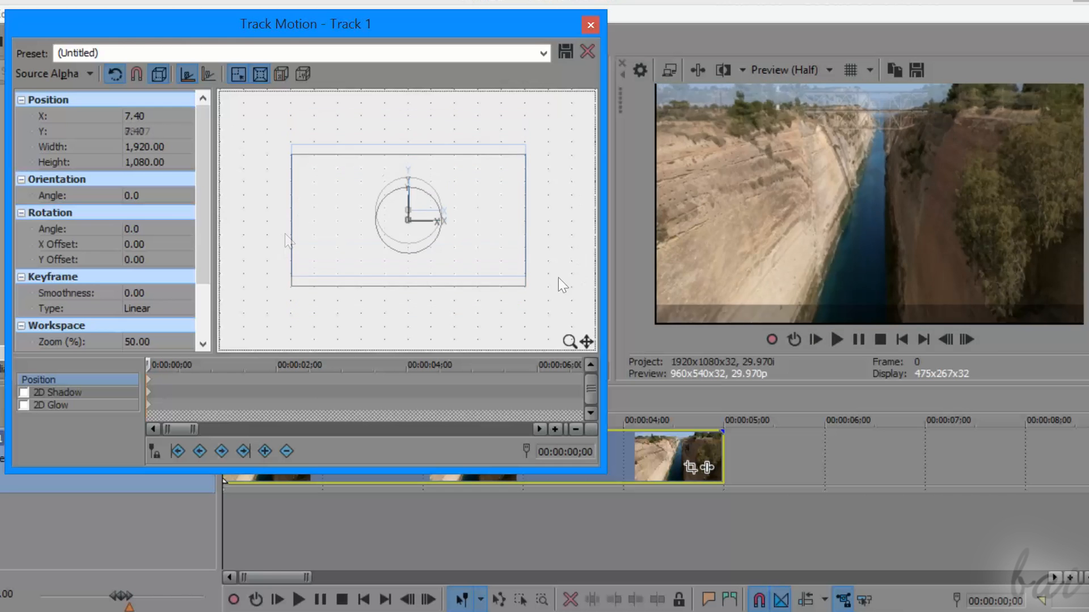
mouse_move(525, 286)
mouse_down()
mouse_move(467, 254)
mouse_move(511, 278)
mouse_up()
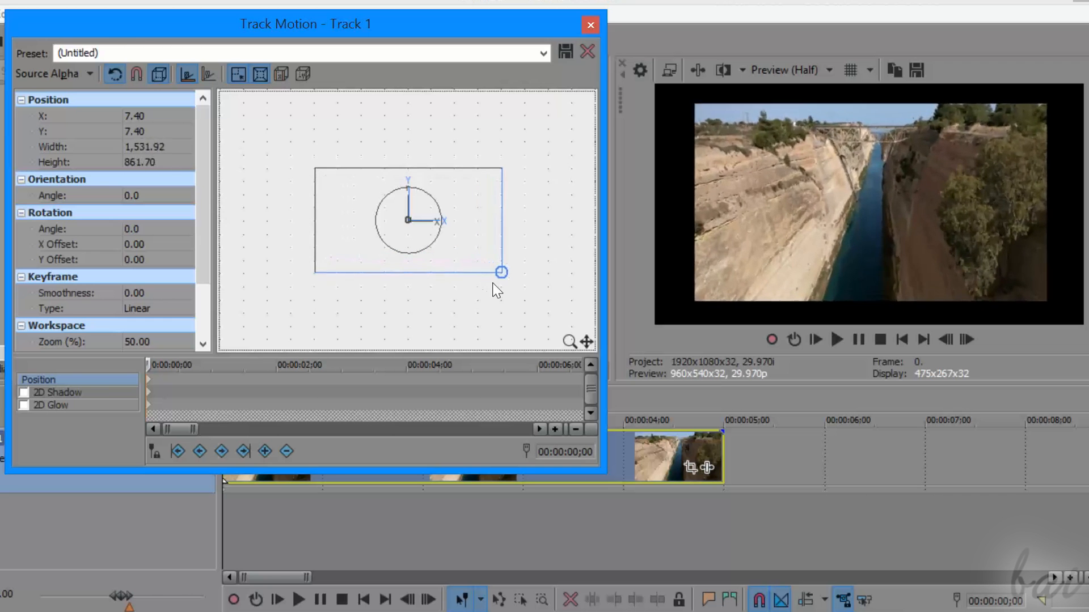
click(239, 79)
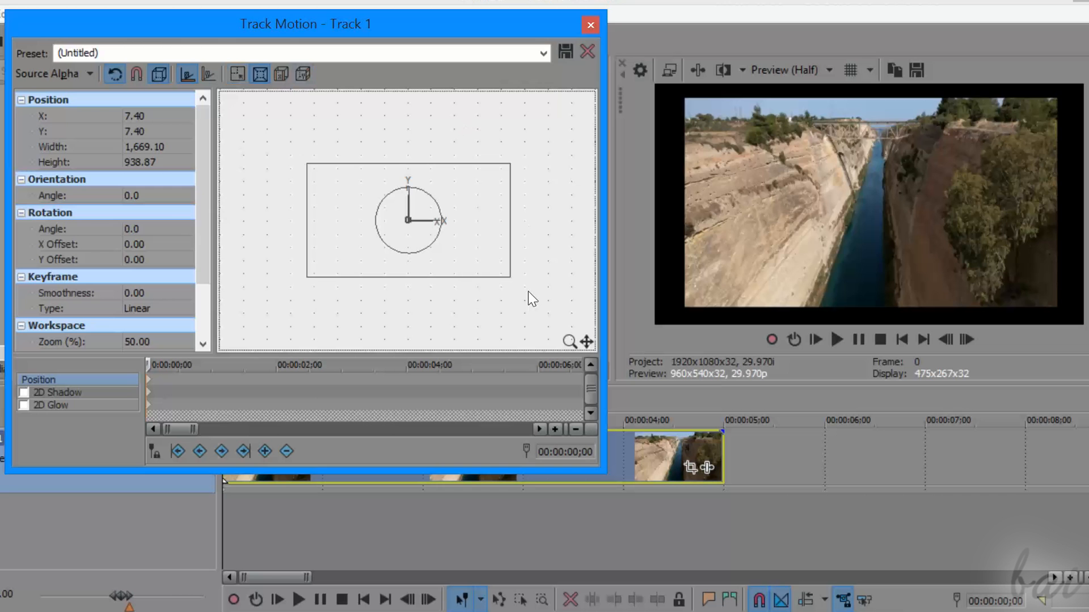
drag(509, 278, 526, 281)
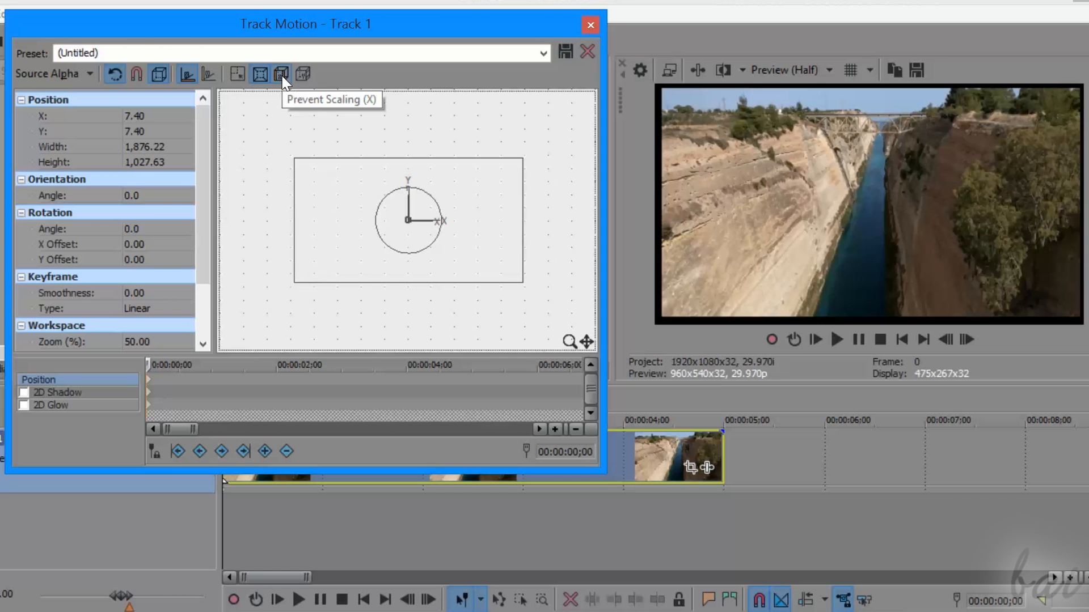
Undo a stretch of the frame, tilt it, then reset its rotation angle to 0.
drag(523, 275, 523, 294)
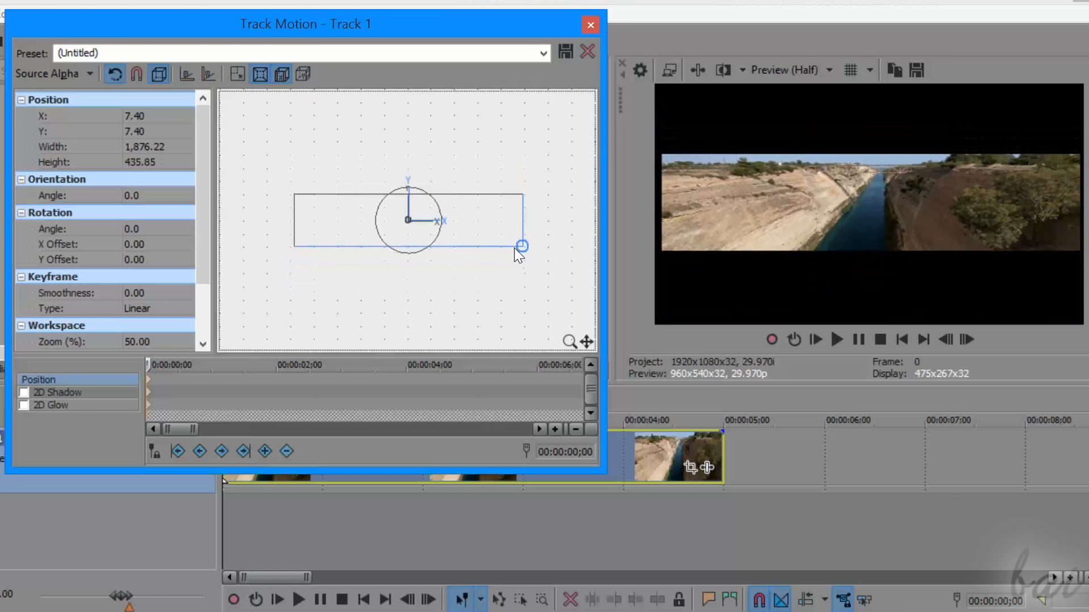
key(ctrl+z)
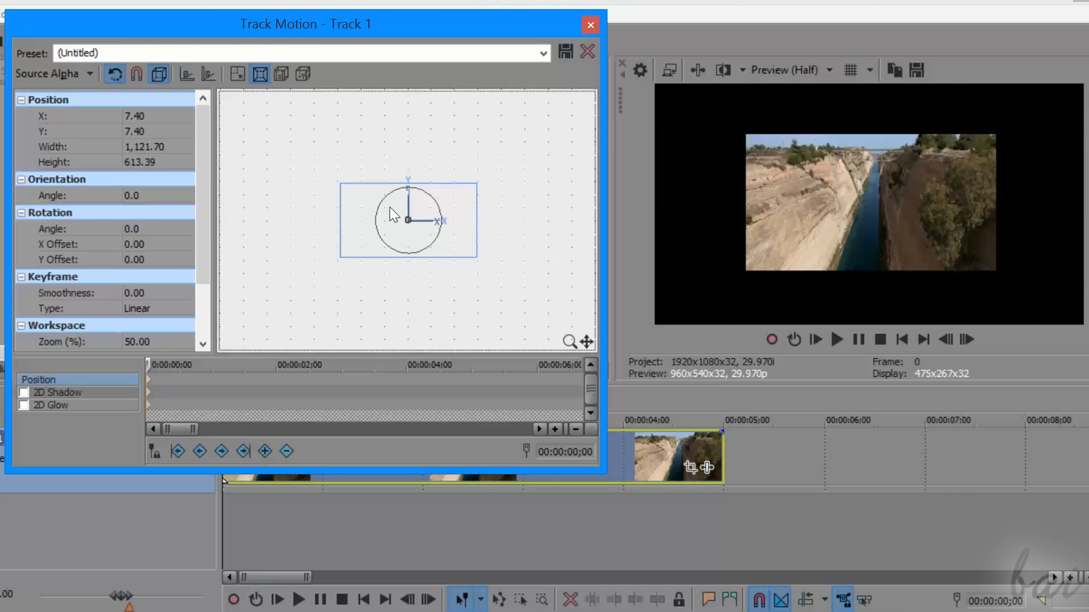
mouse_move(377, 211)
mouse_down()
mouse_move(385, 247)
mouse_move(363, 242)
mouse_up()
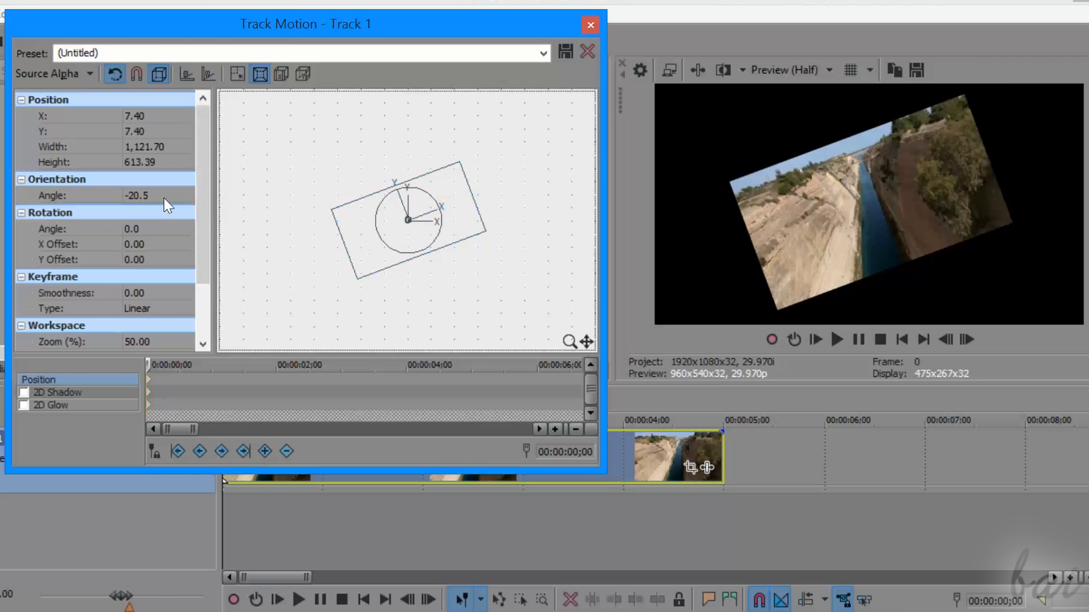
click(140, 196)
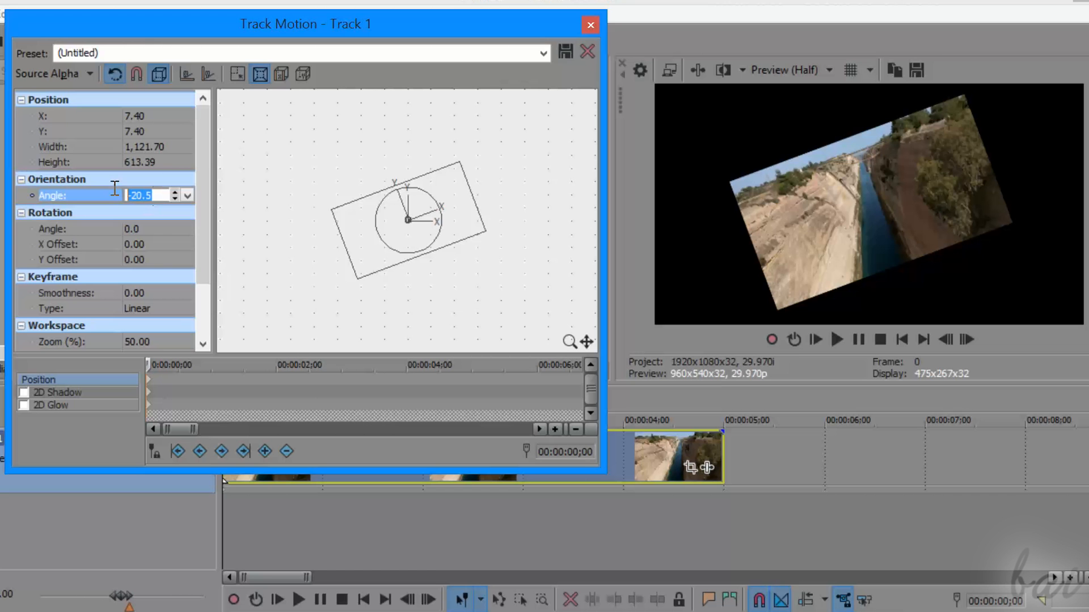
text(0)
key(Return)
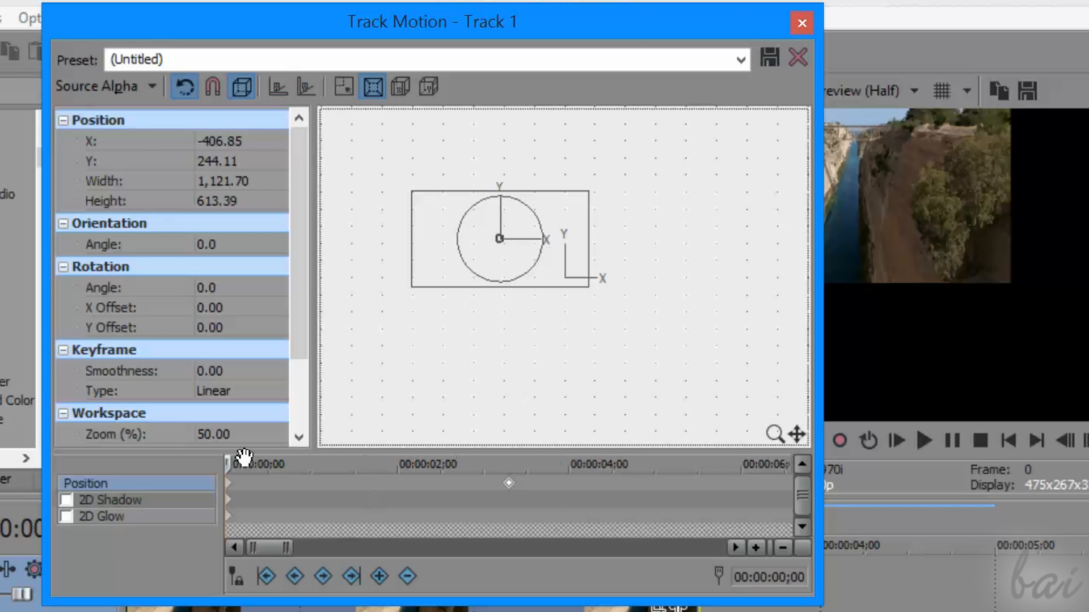
Preview the motion and drag the second position keyframe earlier, near three seconds.
drag(231, 463, 509, 467)
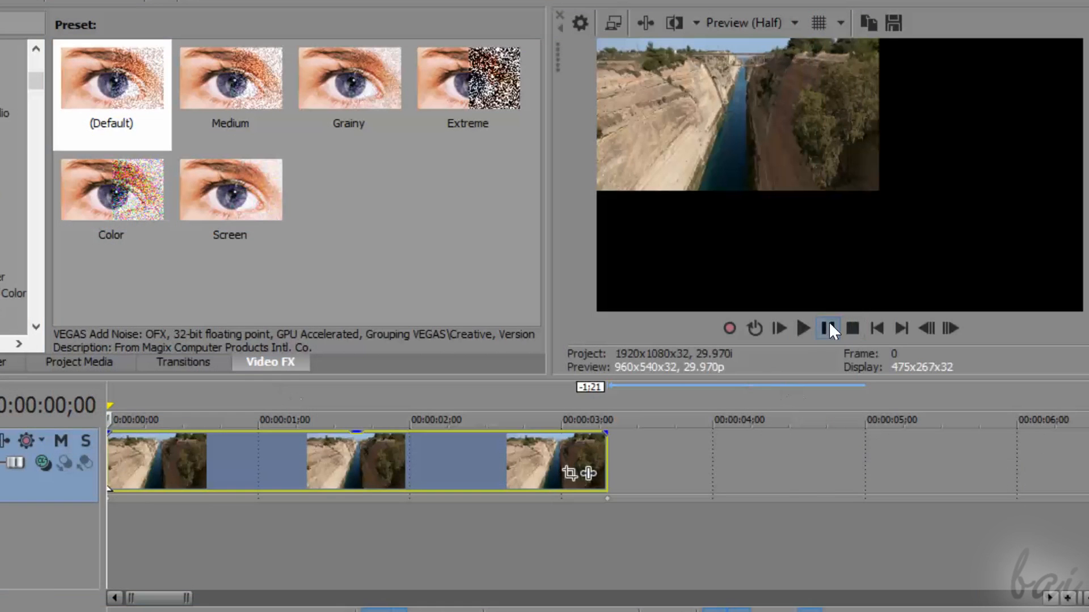
click(803, 329)
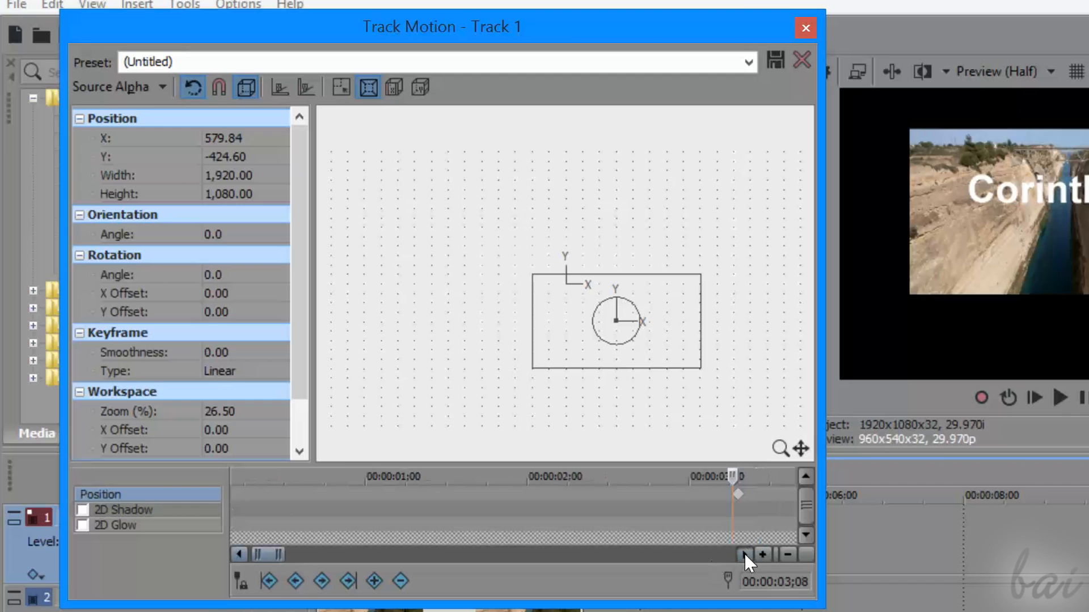
click(746, 554)
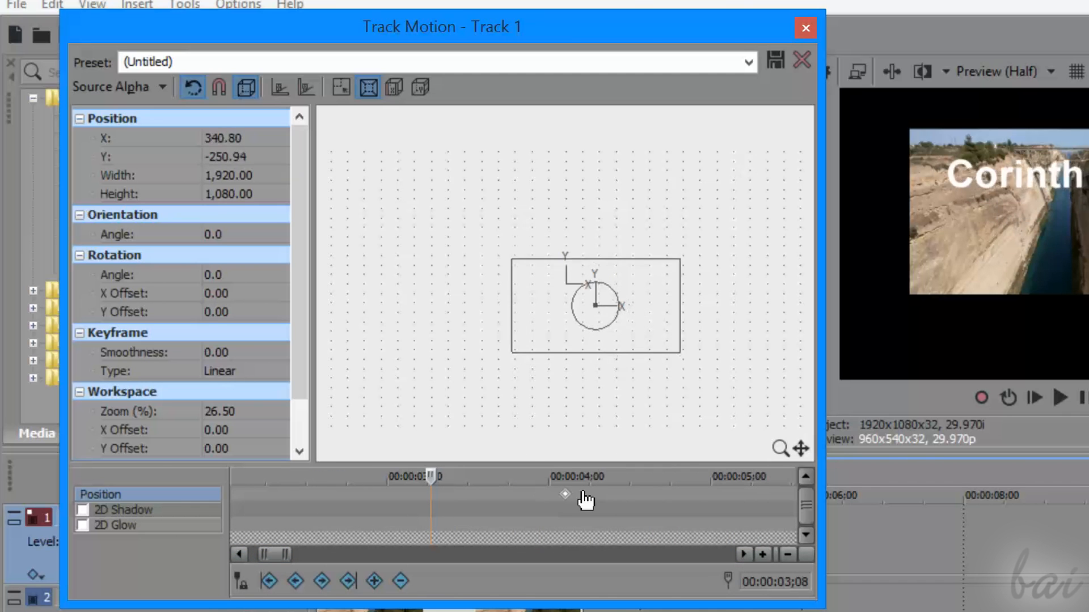
mouse_move(456, 496)
mouse_down()
mouse_move(379, 519)
mouse_move(433, 517)
mouse_up()
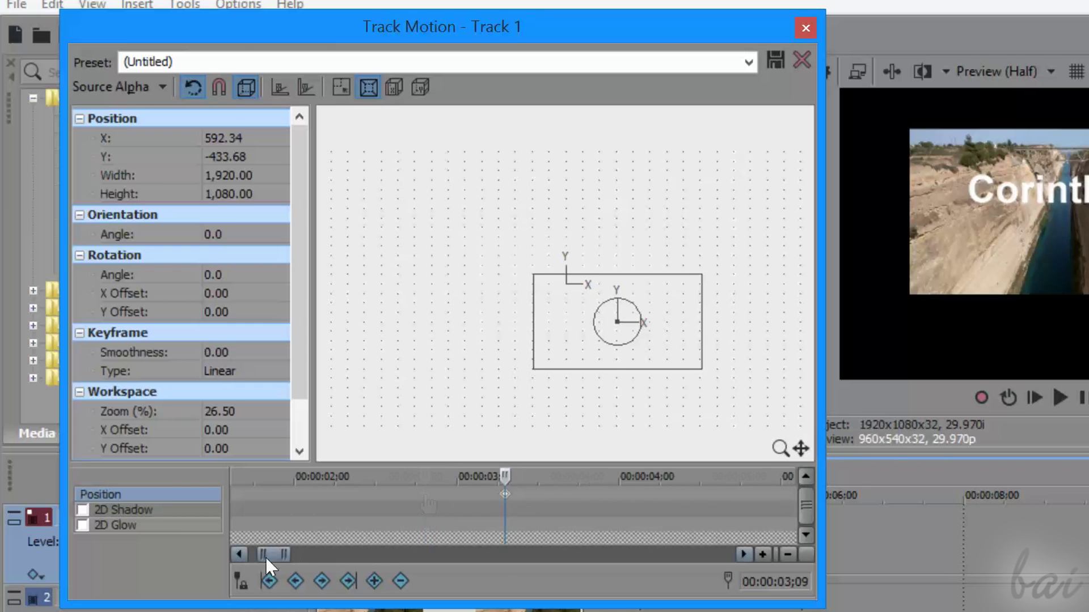
Fit the motion timeline into view and play back to check the result.
click(238, 555)
drag(234, 476, 761, 477)
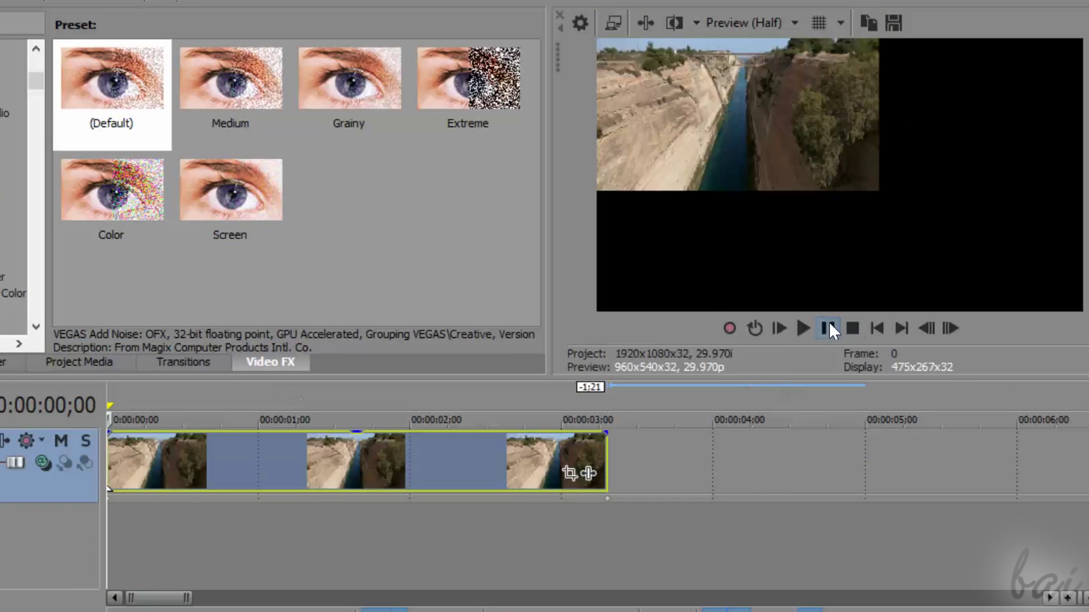
click(803, 328)
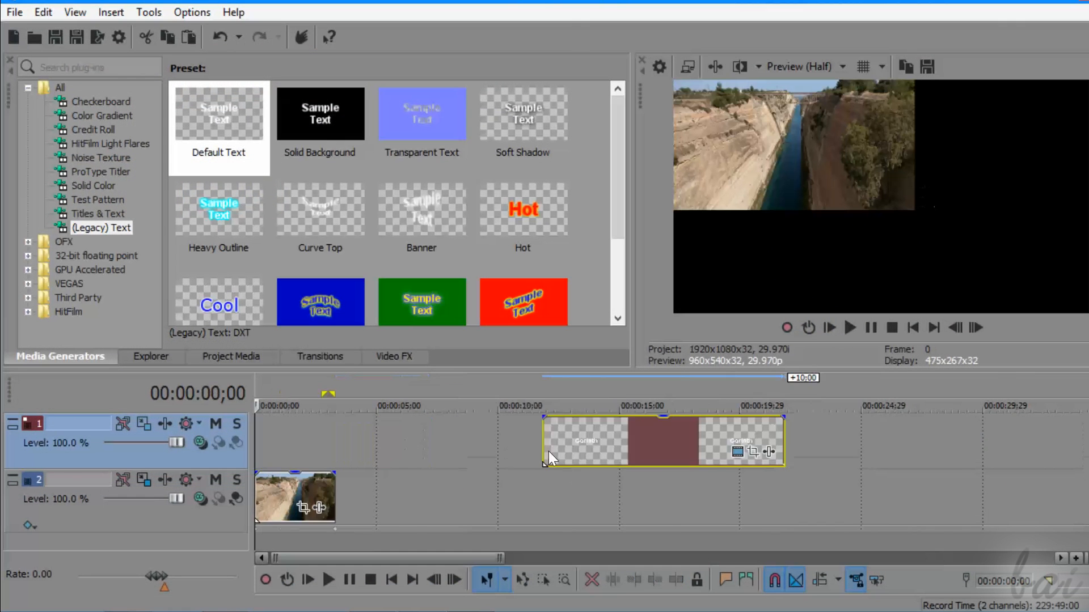
Move the Corinth title clip to 0:00 and trim it to end with the canal clip.
drag(549, 452, 299, 435)
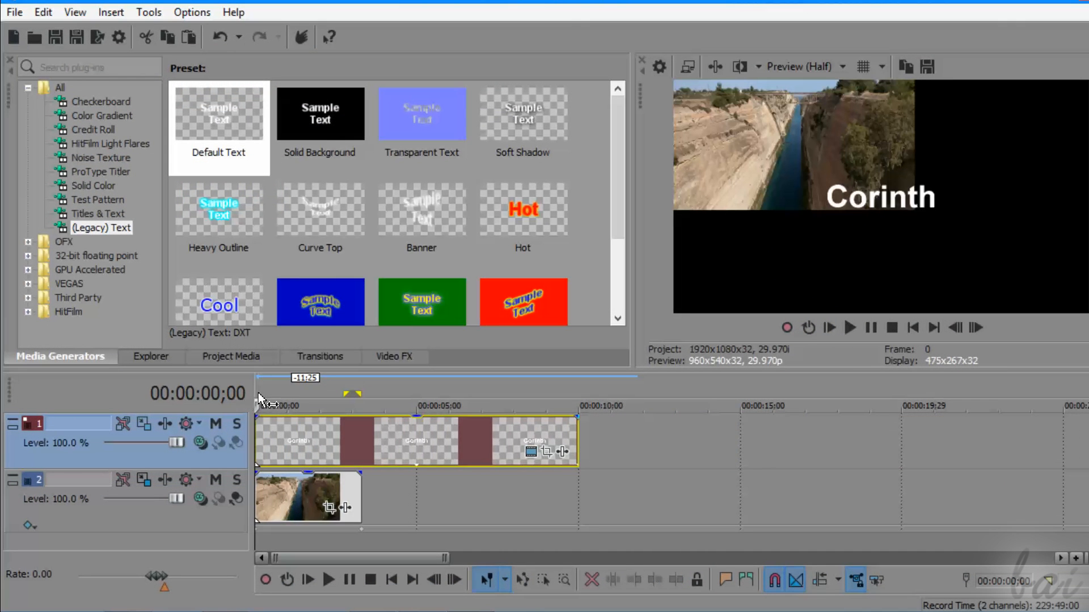
scroll(352, 402, up, 2)
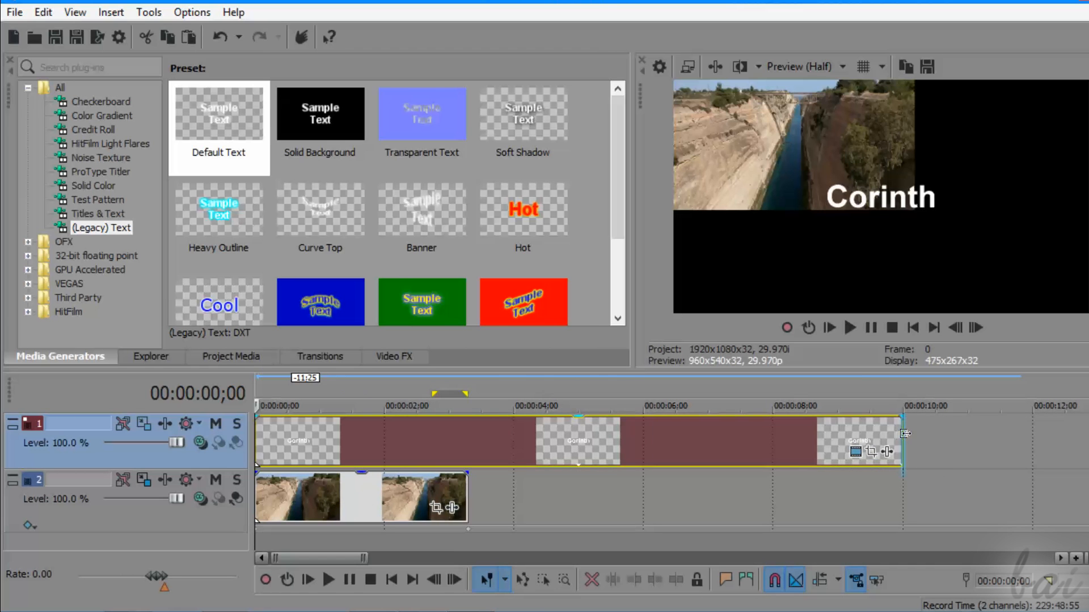
drag(905, 434, 467, 438)
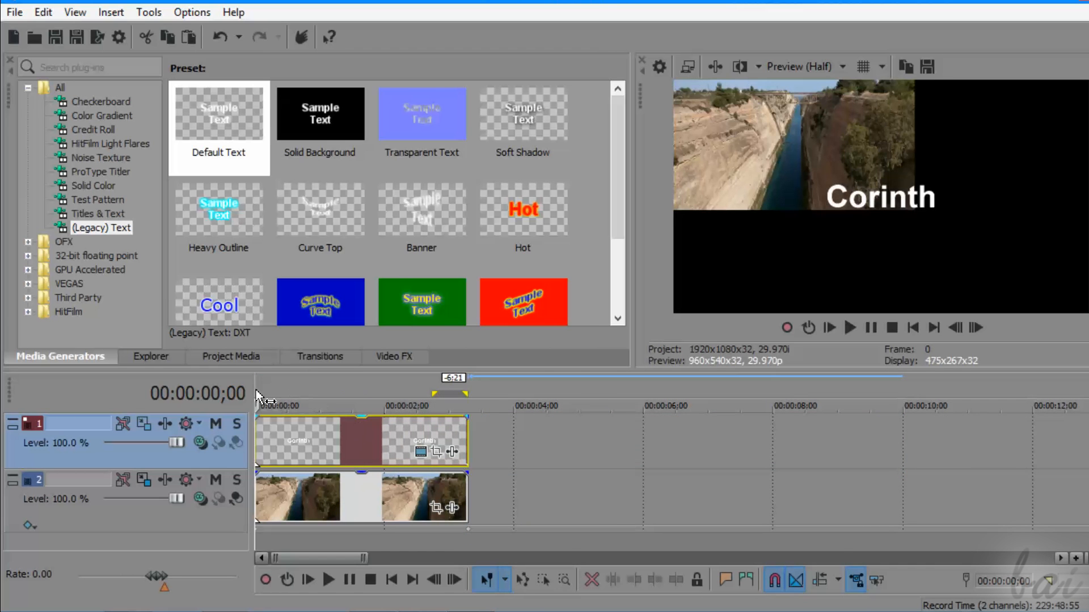
drag(255, 400, 439, 405)
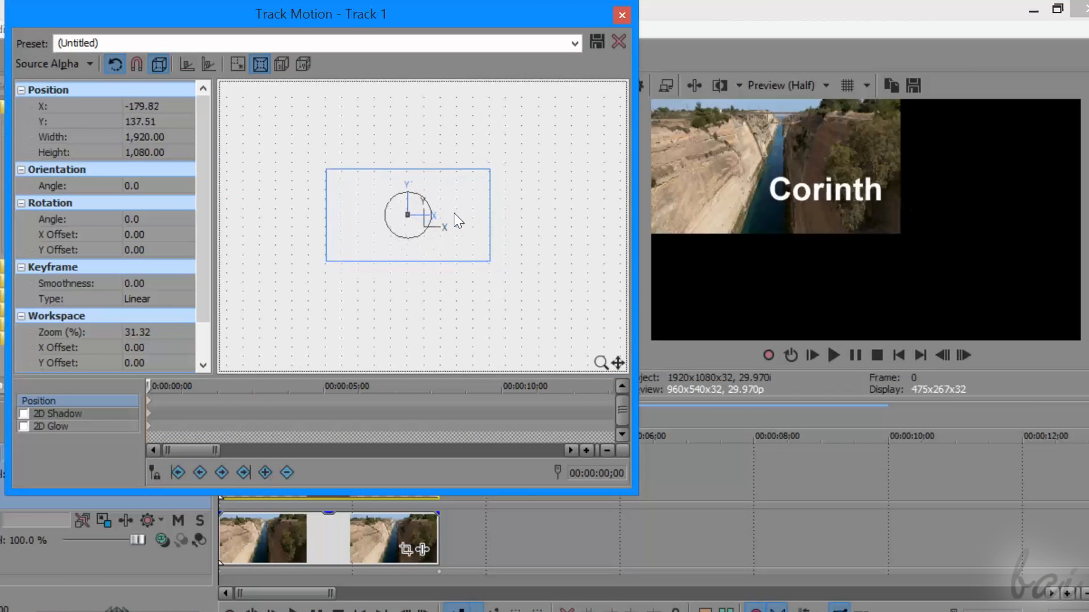
Keyframe the title from the upper left down-right over about three seconds and play the result.
drag(454, 213, 415, 185)
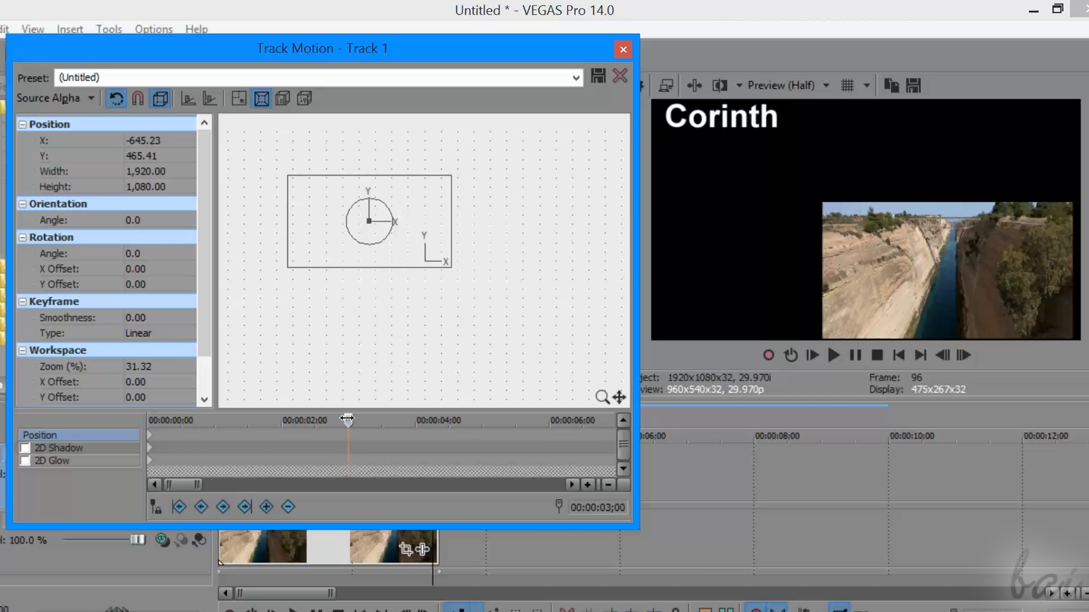
drag(421, 218, 513, 271)
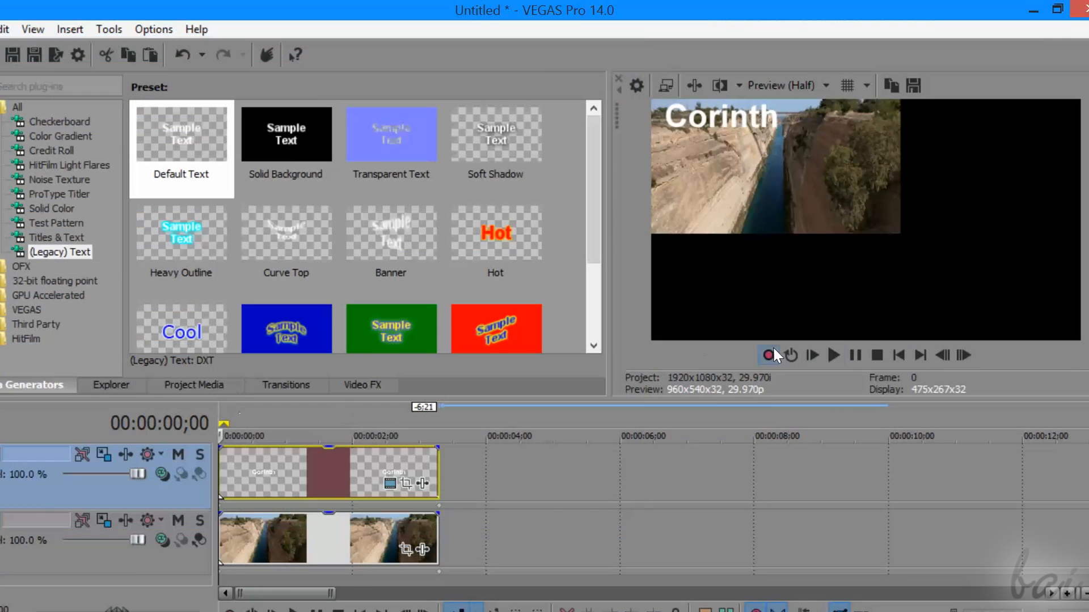
click(834, 357)
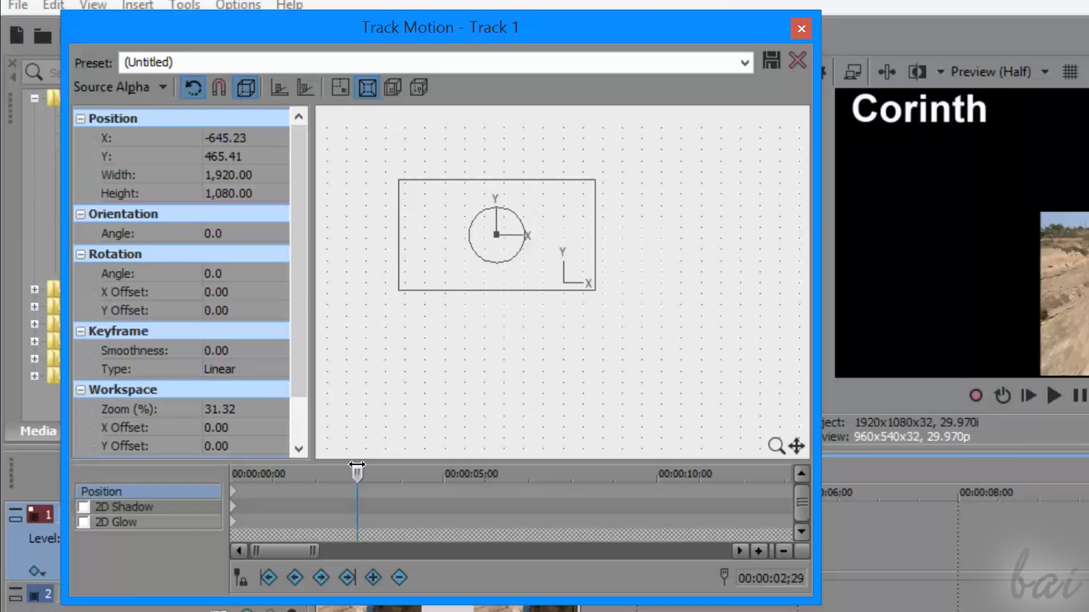
scroll(374, 503, up, 2)
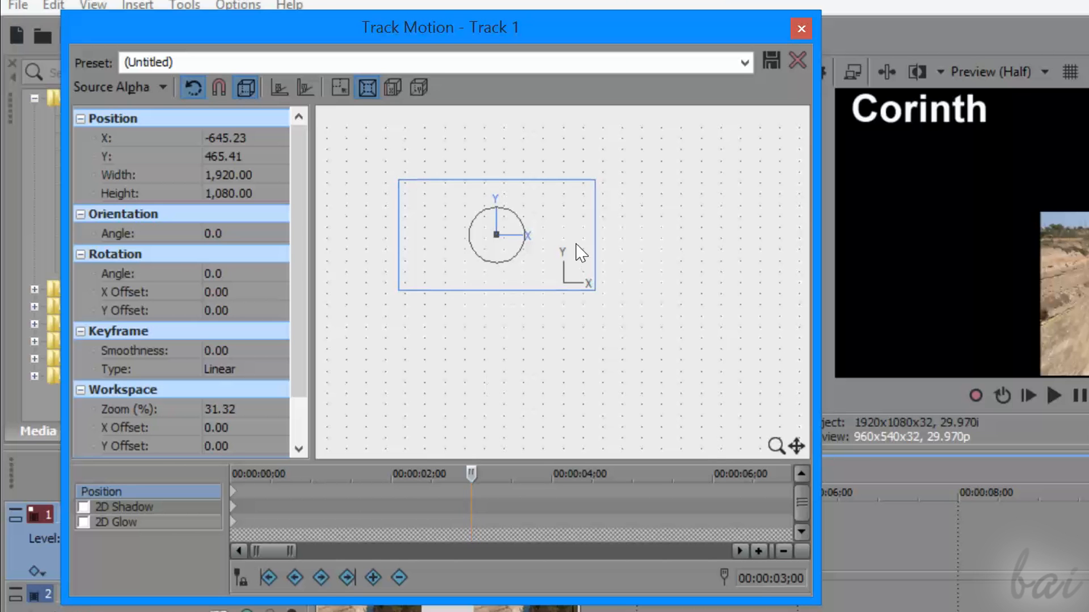
Shift the title at three seconds, then delete the extra position keyframe there.
drag(559, 226, 688, 314)
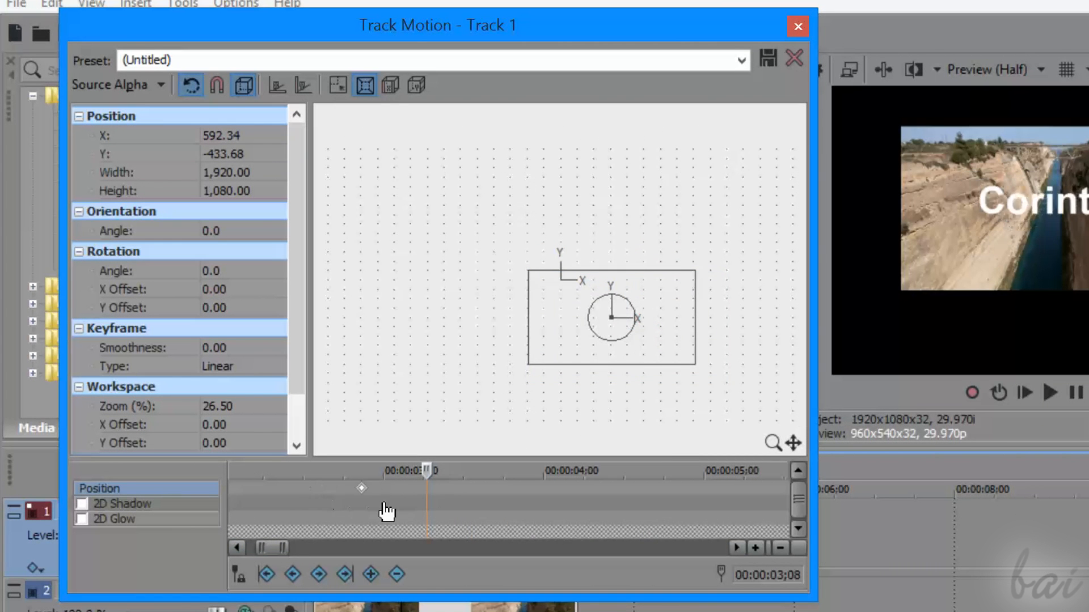
drag(444, 510, 428, 515)
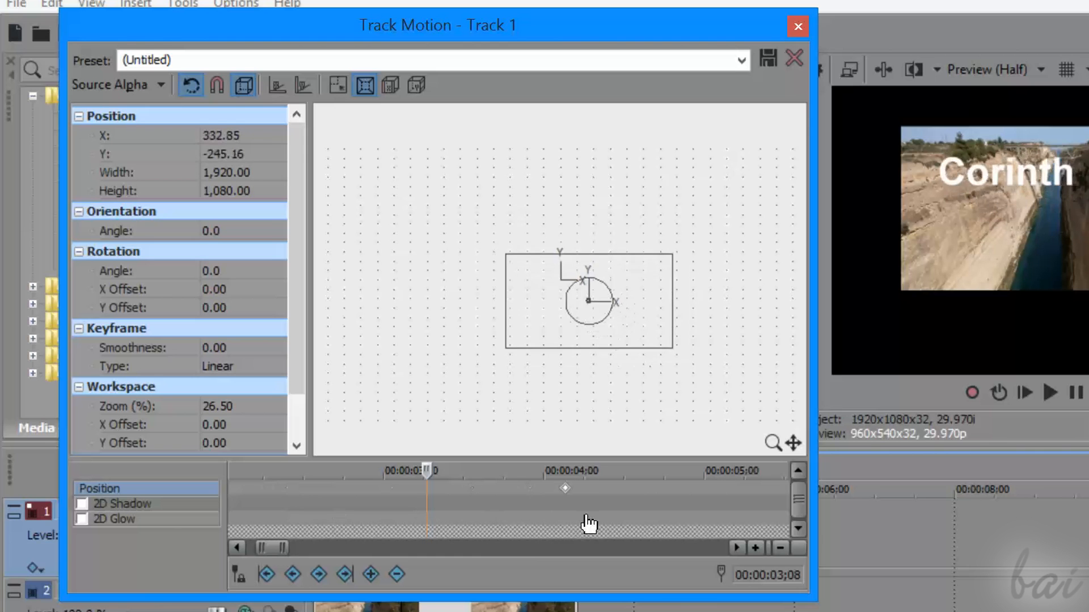
right_click(423, 493)
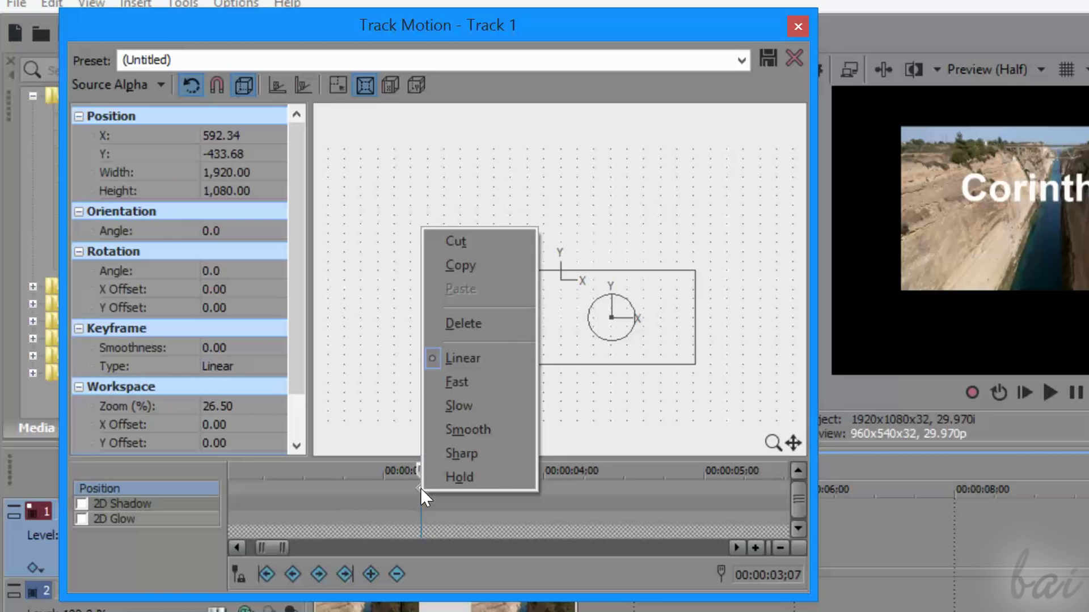
click(492, 326)
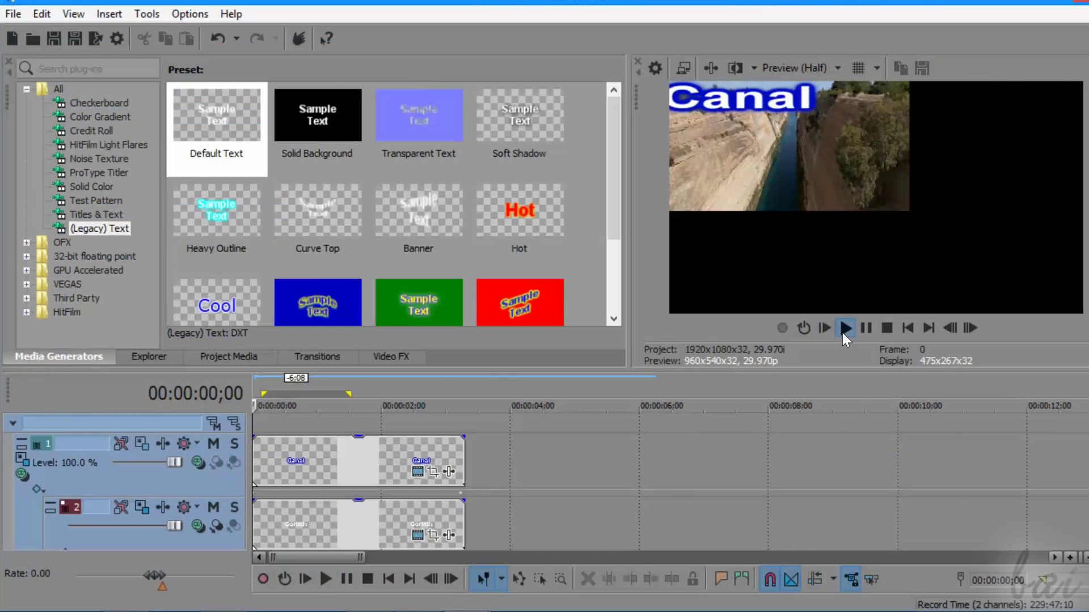
Play back the project and move the Canal title clip to the timeline start.
click(843, 329)
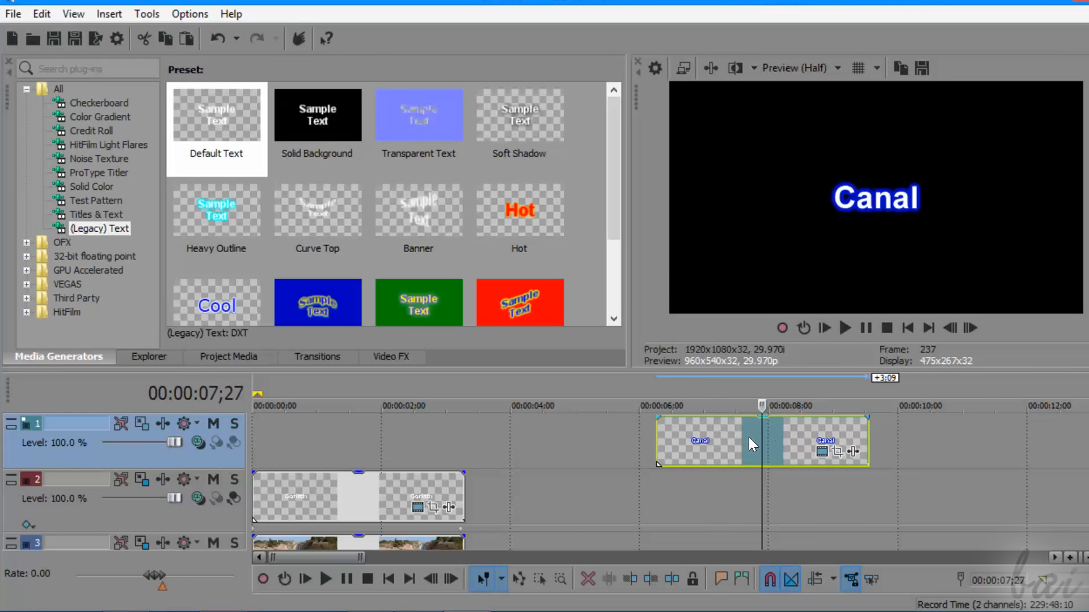
drag(719, 436, 292, 441)
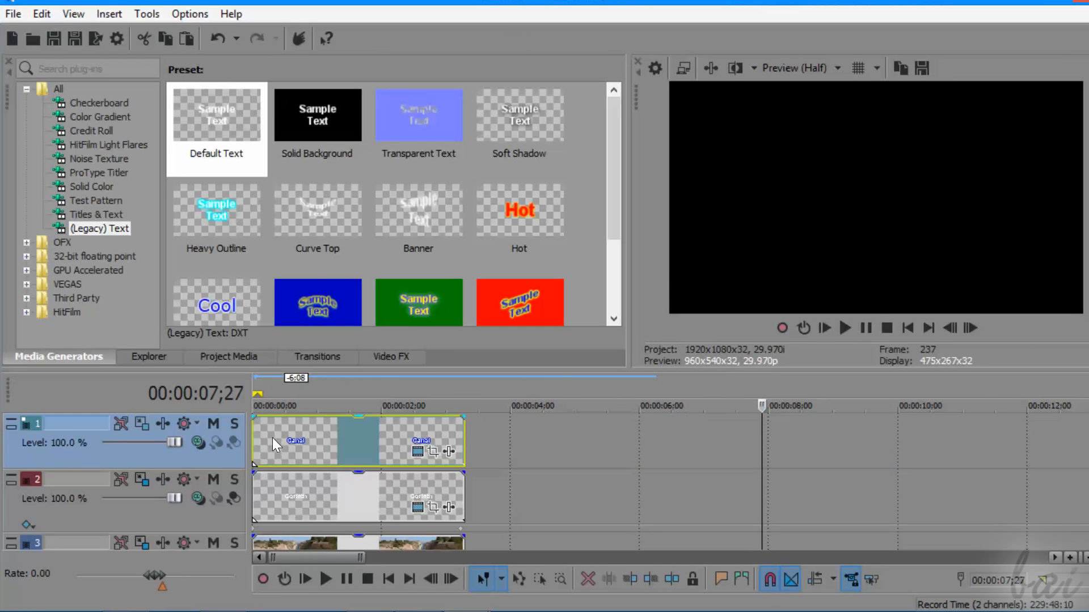
key(Delete)
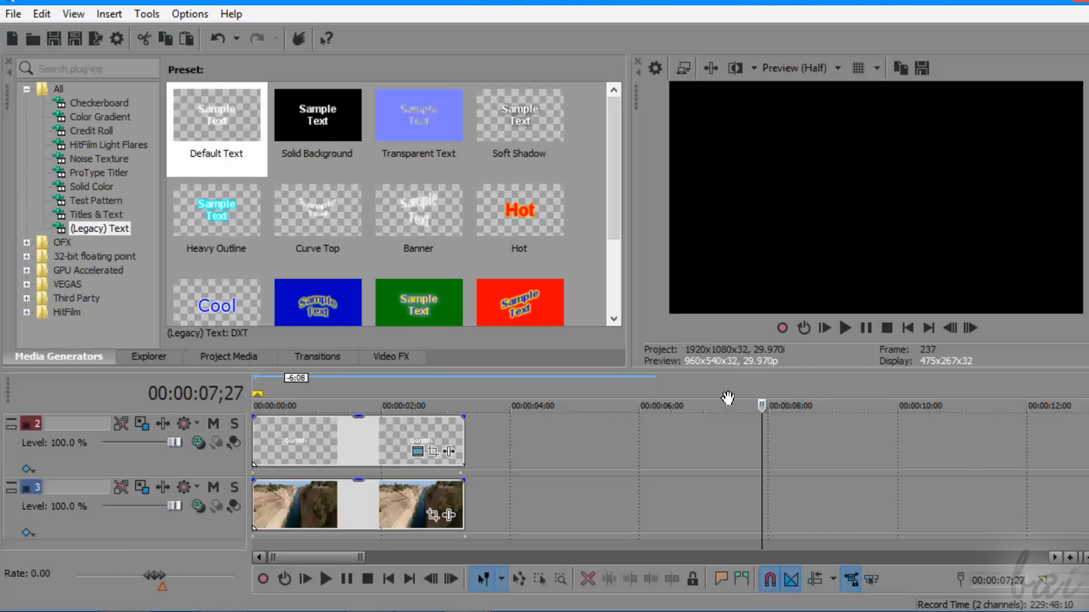
key(ctrl+z)
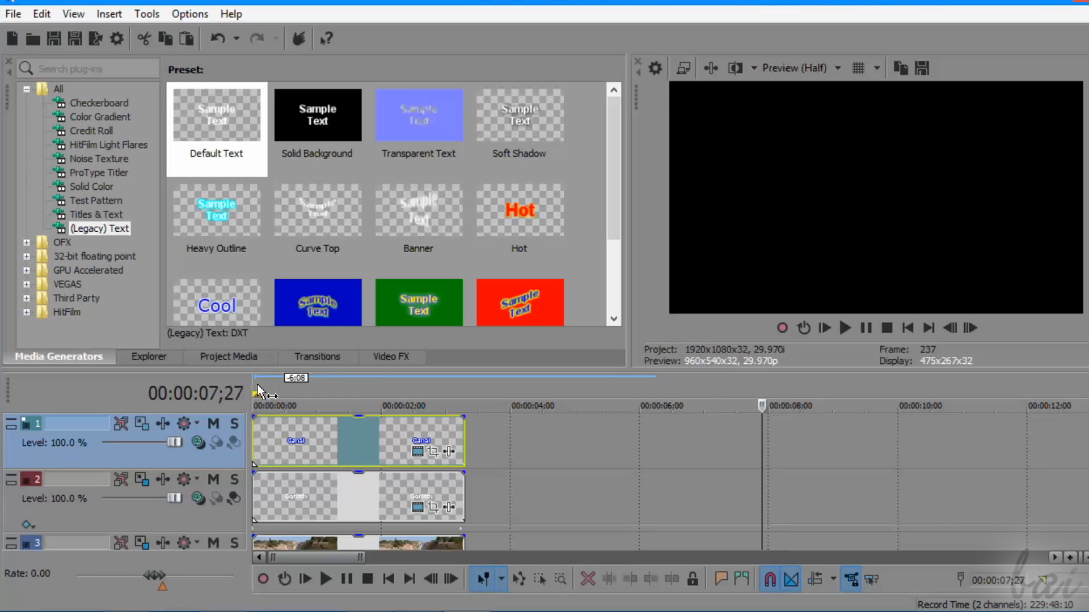
click(257, 389)
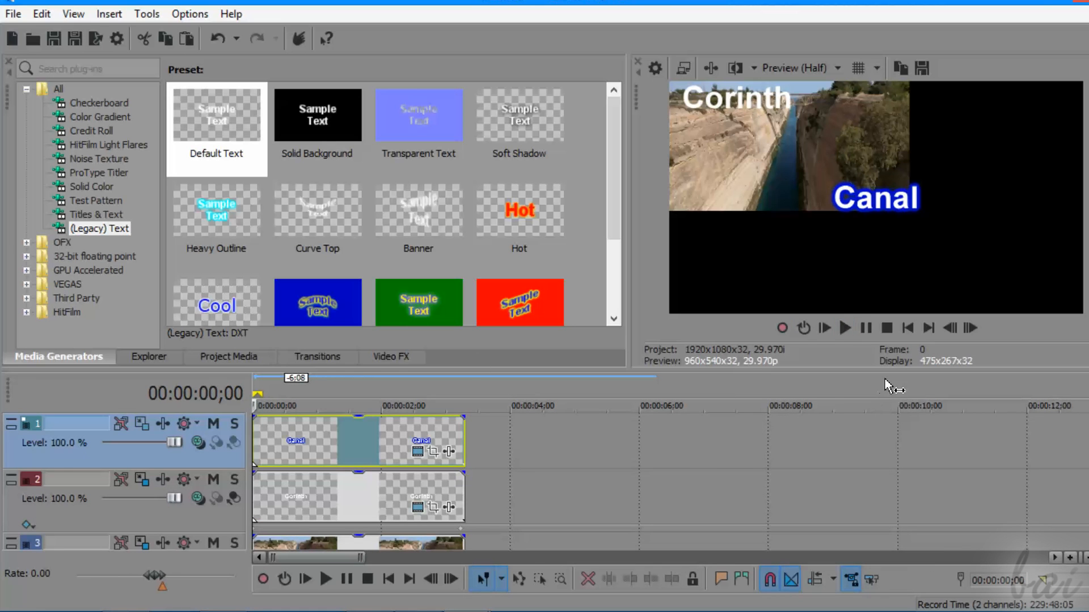
click(841, 328)
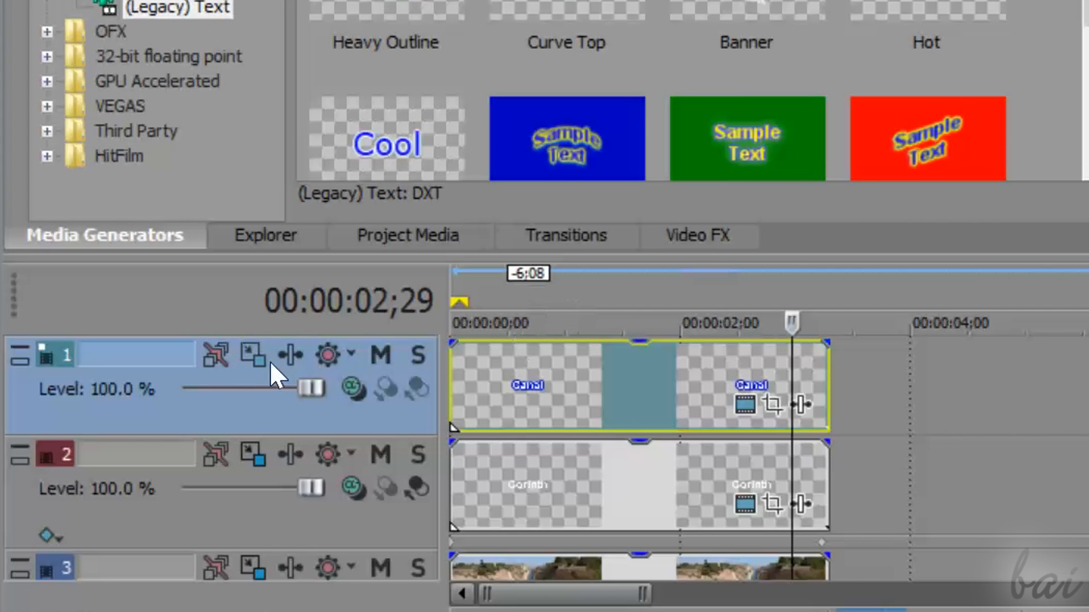
click(221, 511)
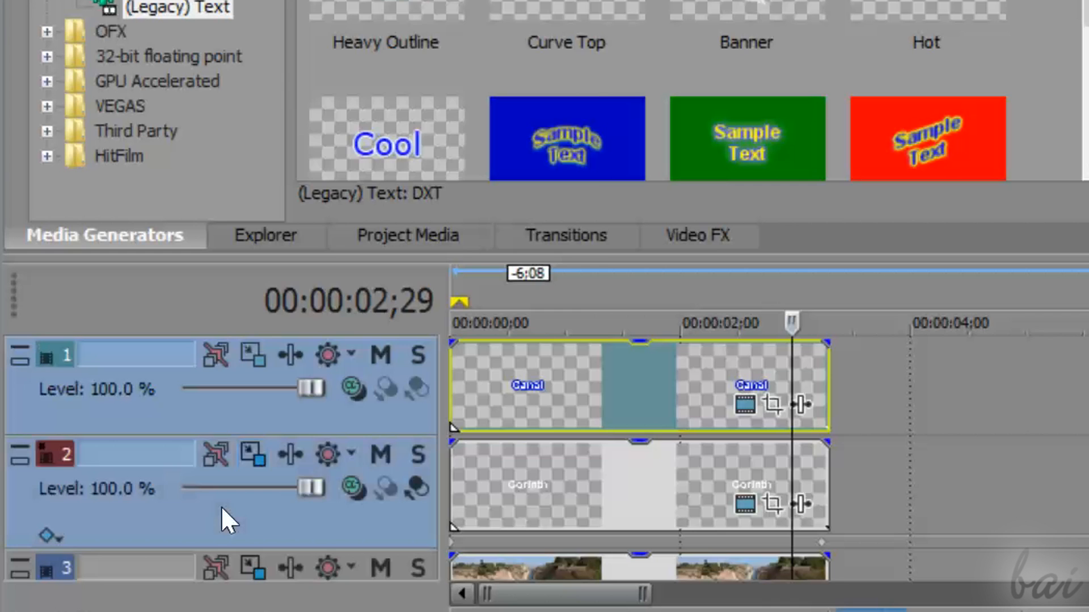
Group the Canal and Corinth tracks and make Corinth a compositing child of Canal.
right_click(227, 519)
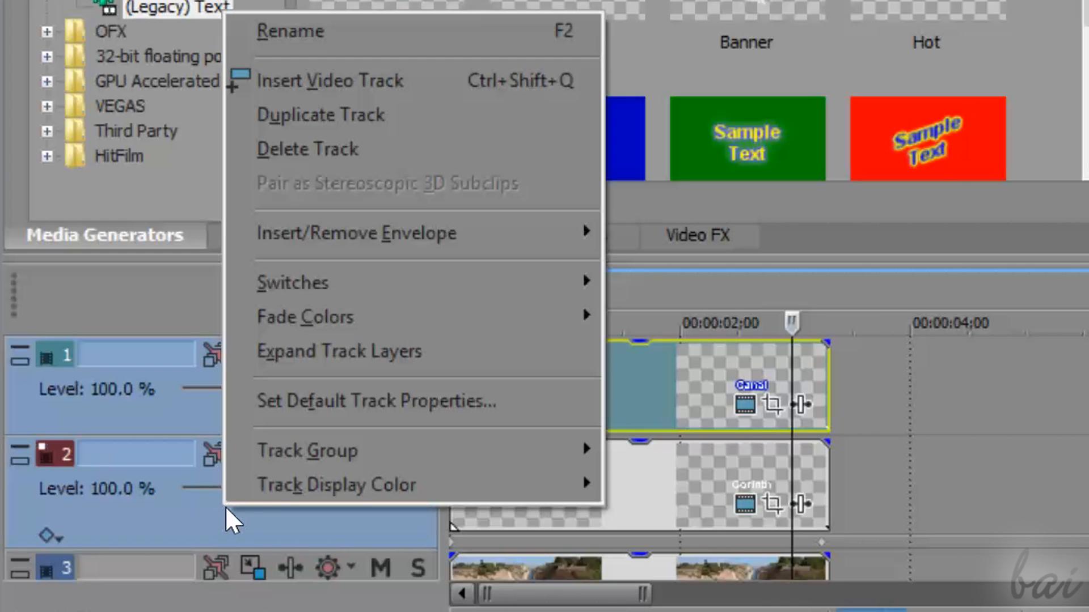
mouse_move(414, 451)
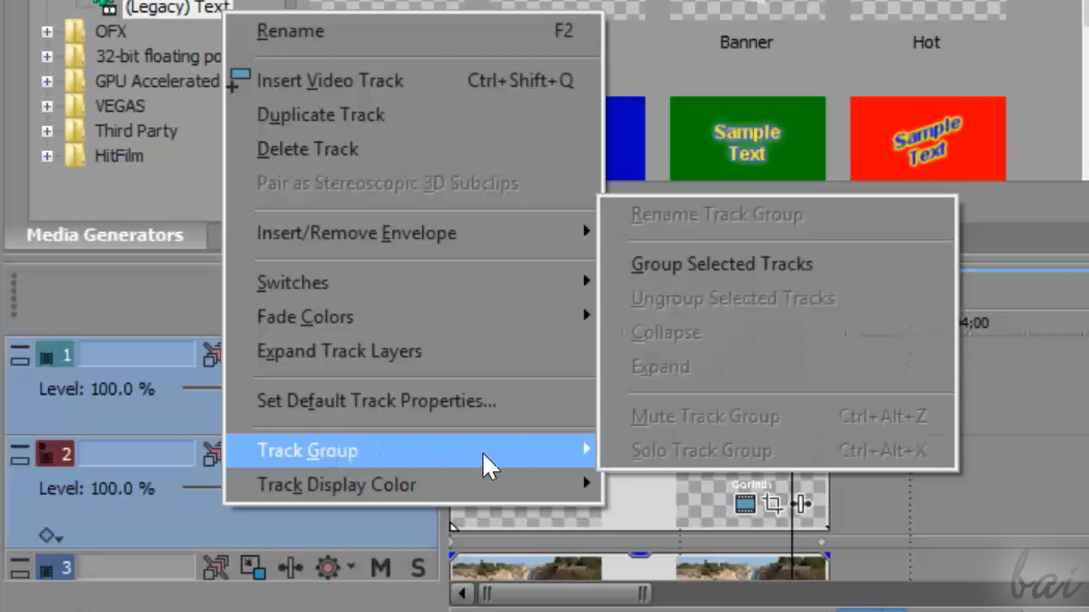
click(738, 271)
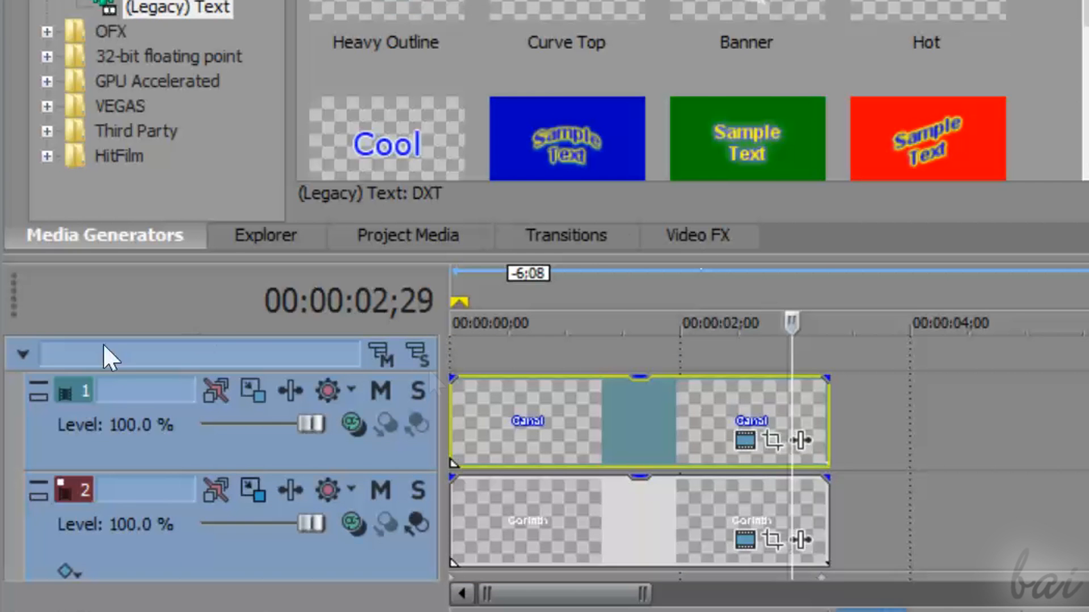
click(414, 514)
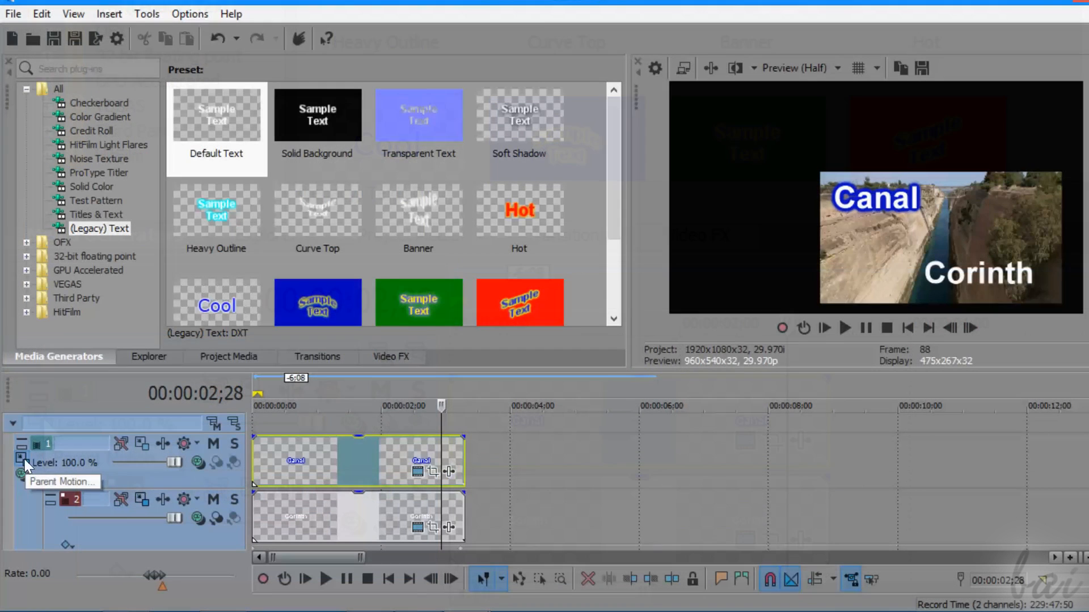
Play the project from the start and return to the beginning.
click(260, 387)
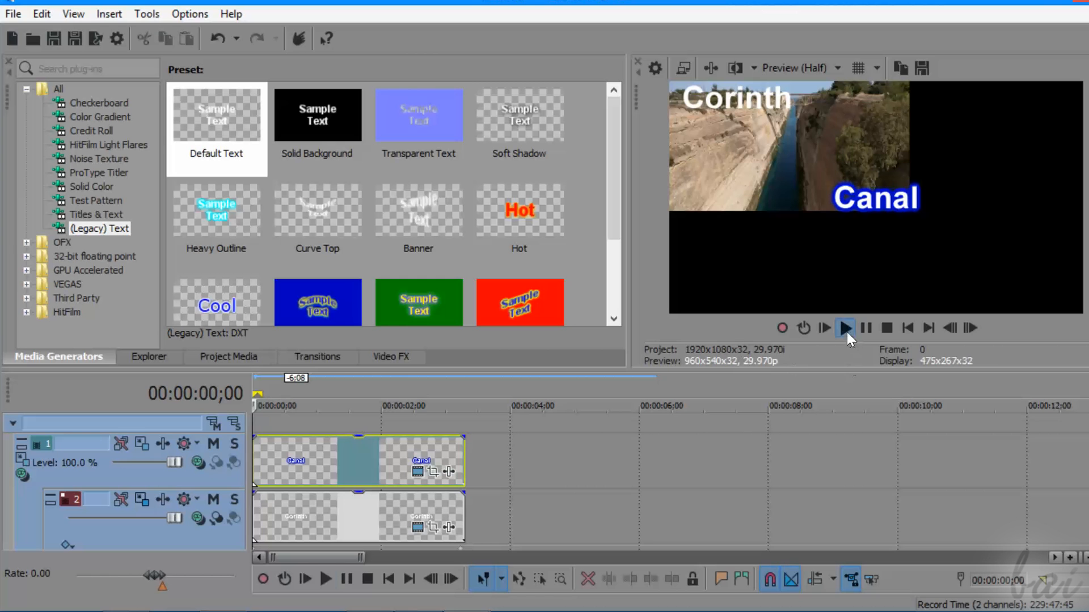
click(846, 331)
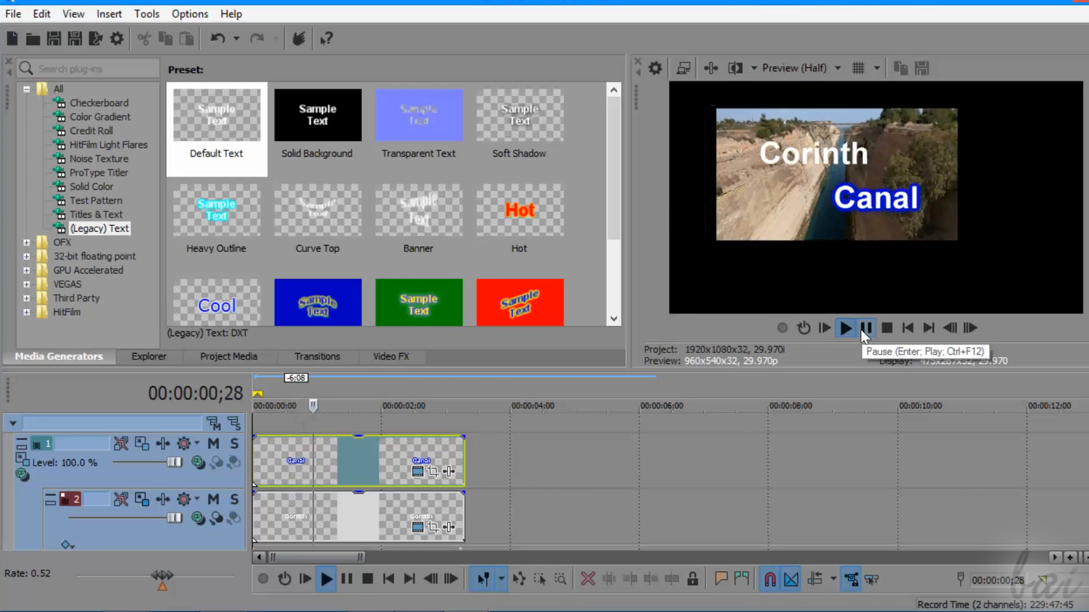
click(258, 392)
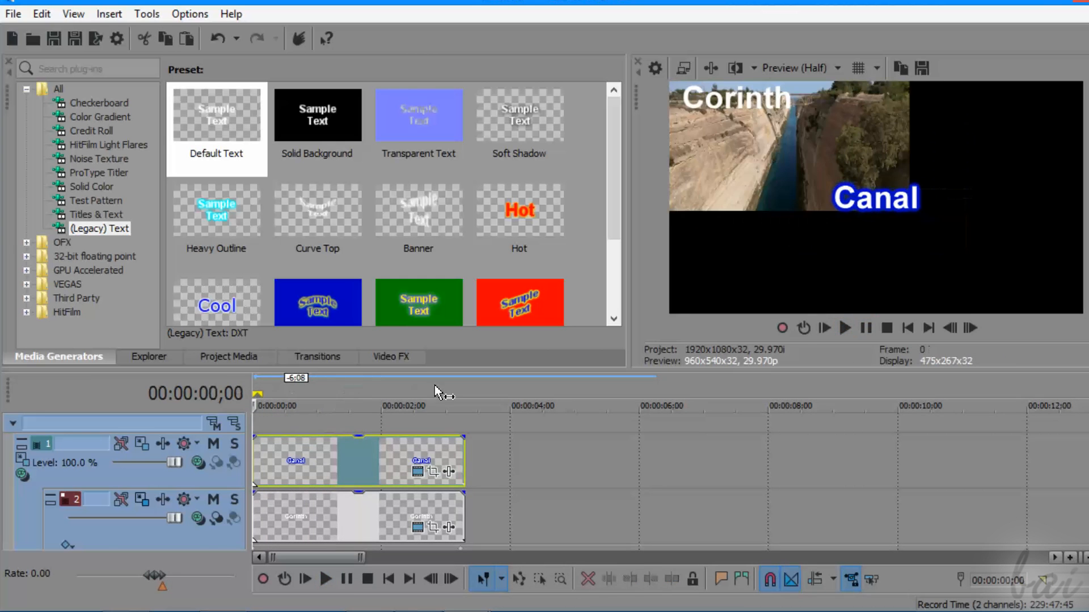
click(142, 503)
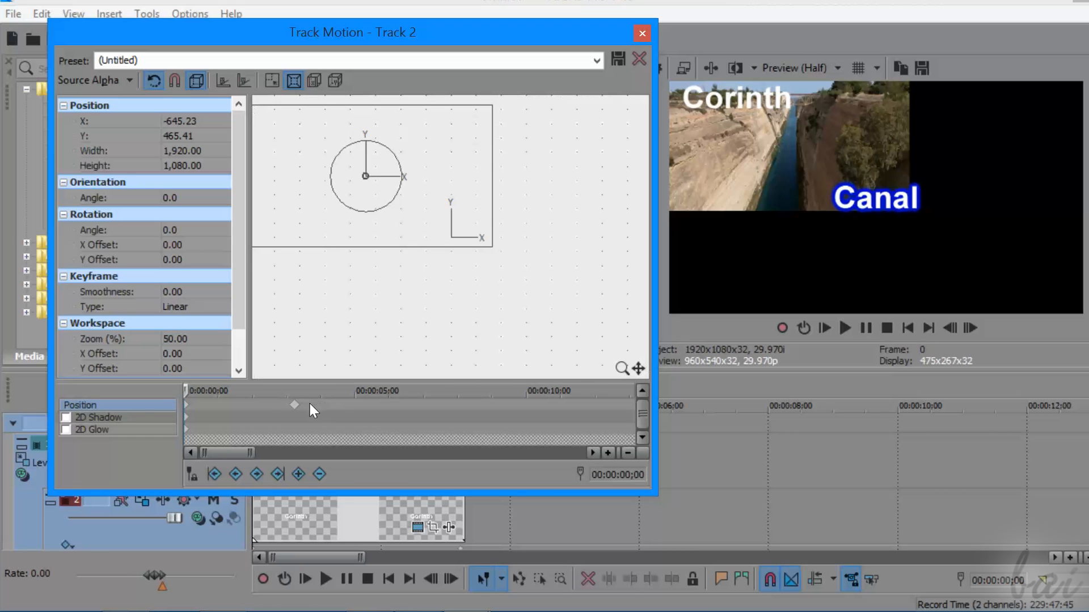
drag(316, 407, 180, 403)
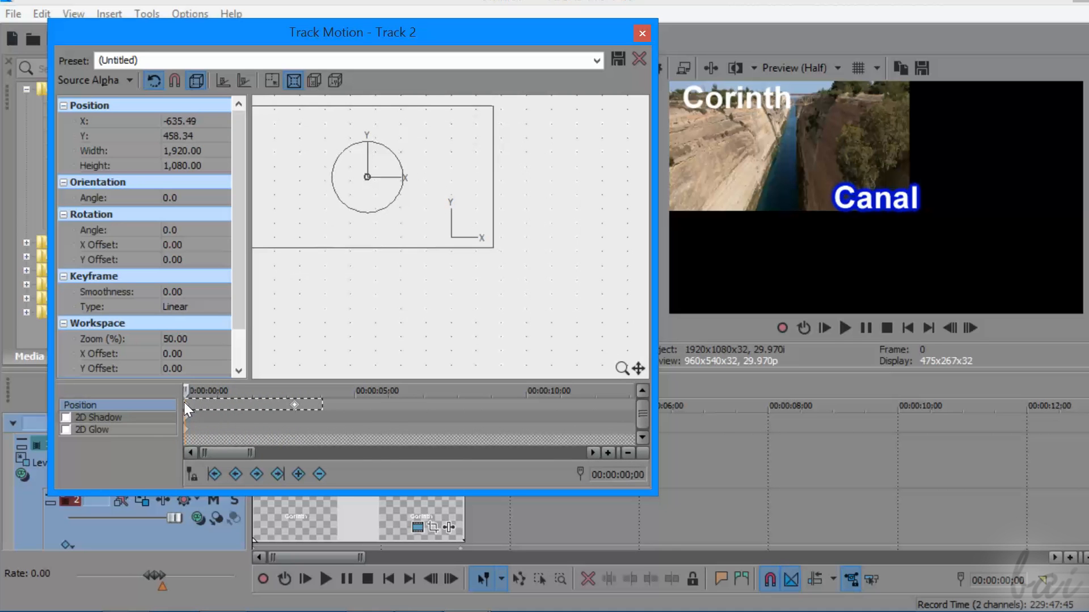
right_click(296, 405)
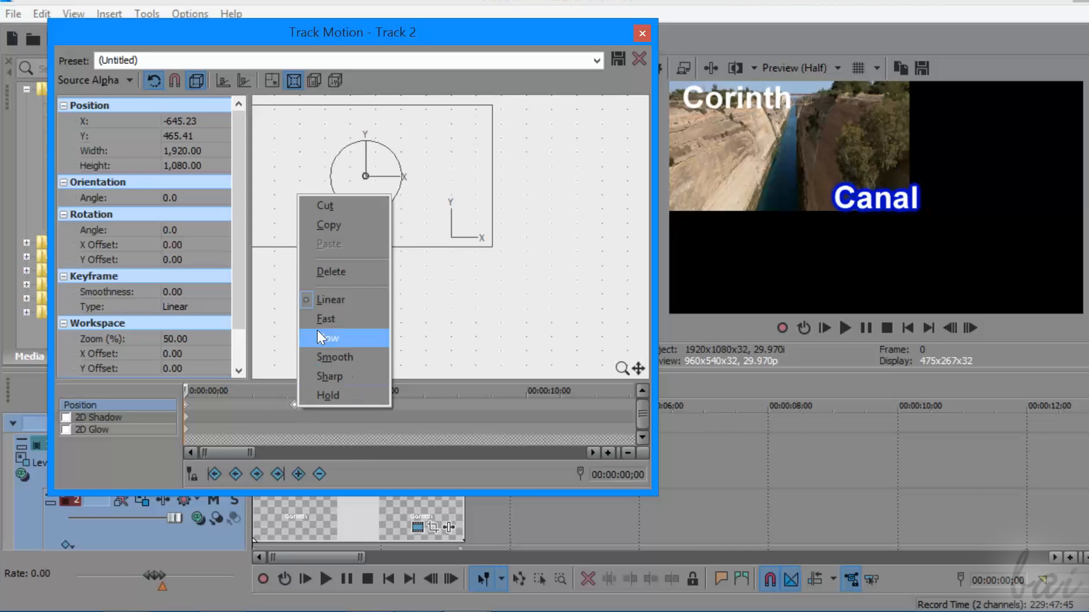
Paste the copied position keyframe into the Canal track's parent motion and preview it.
click(333, 226)
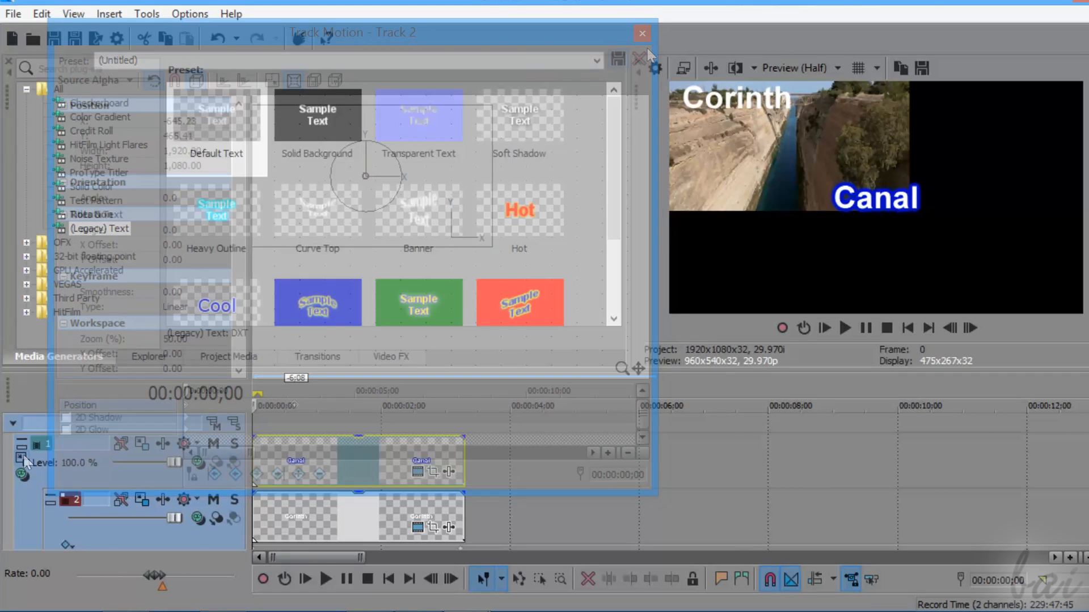
click(24, 460)
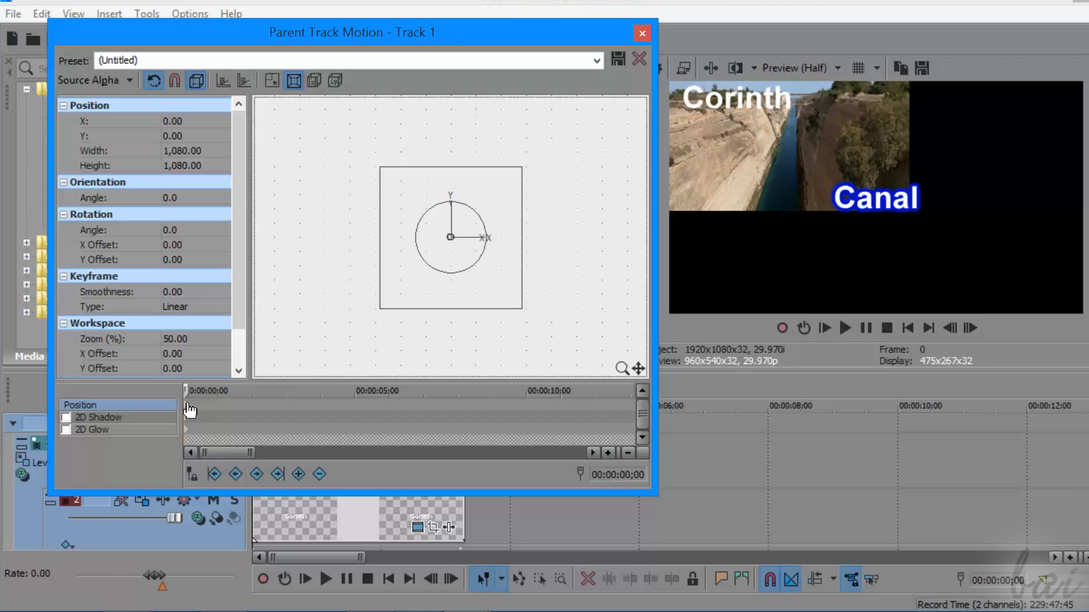
right_click(184, 405)
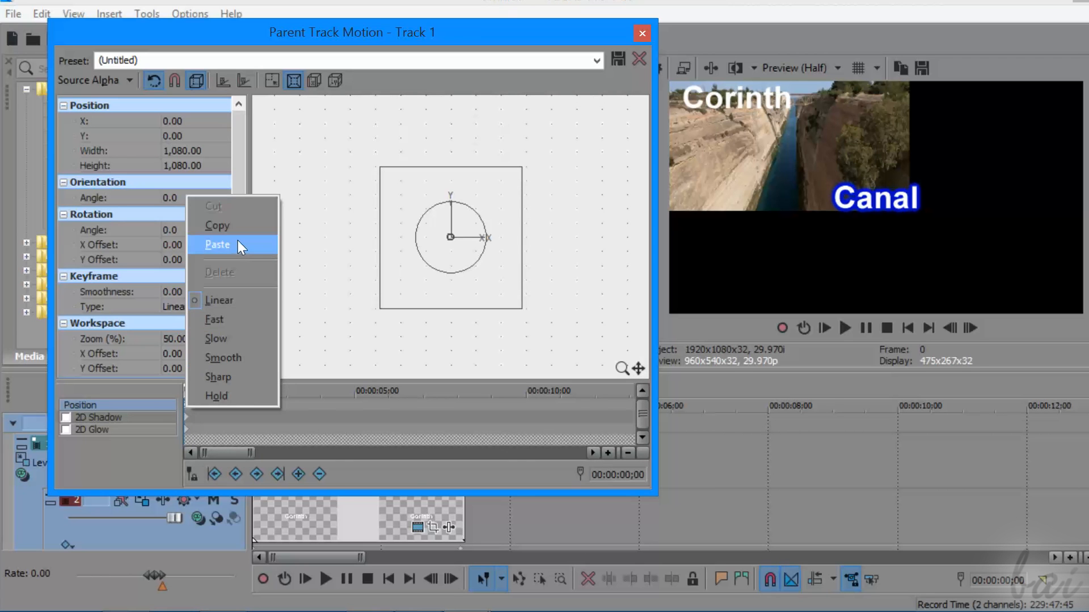
click(217, 244)
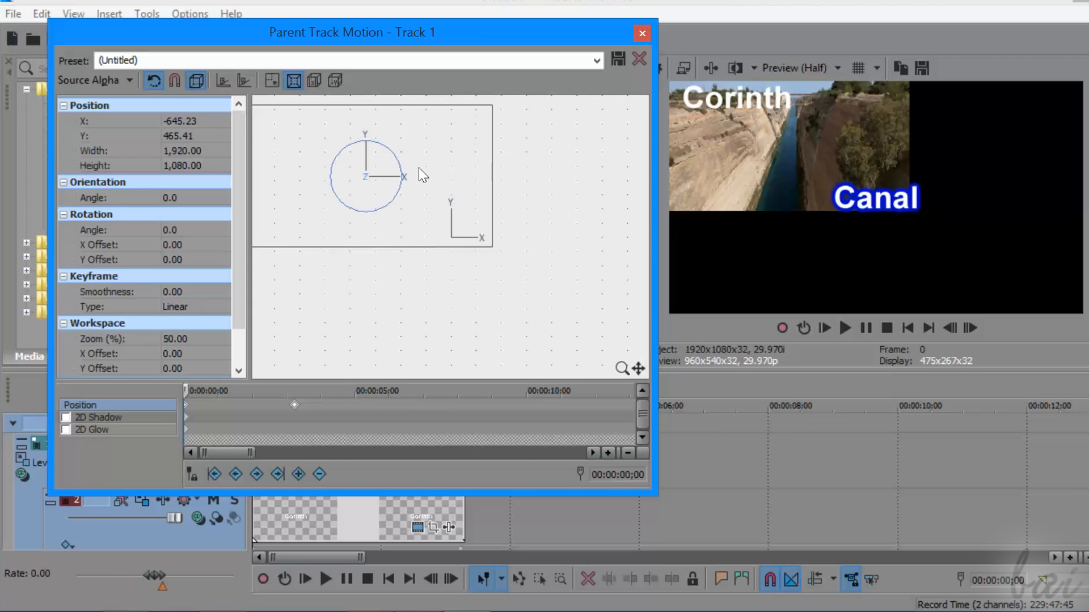
click(641, 35)
key(space)
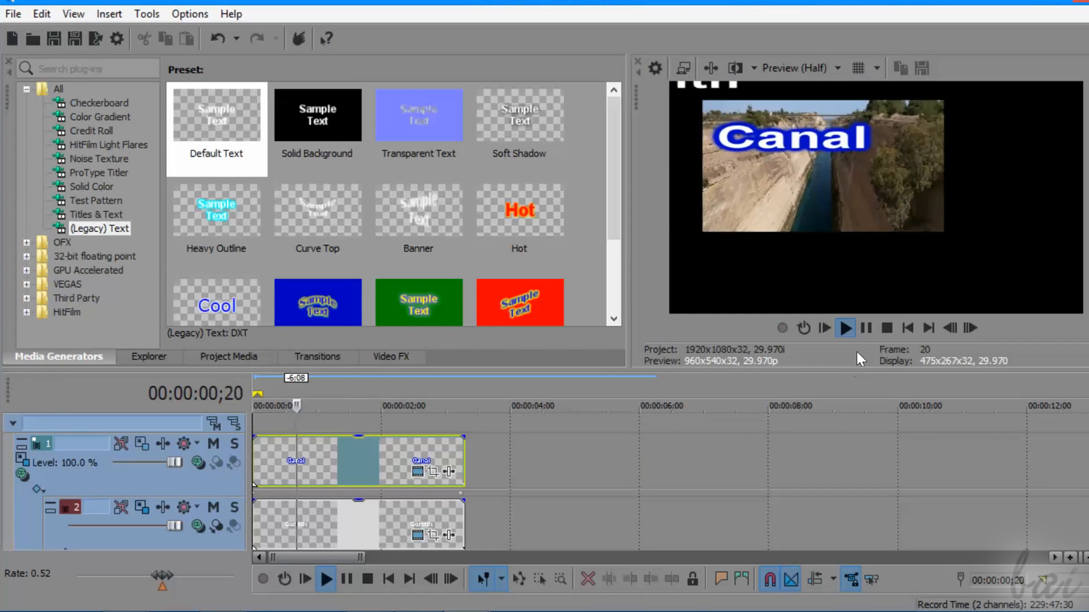
key(space)
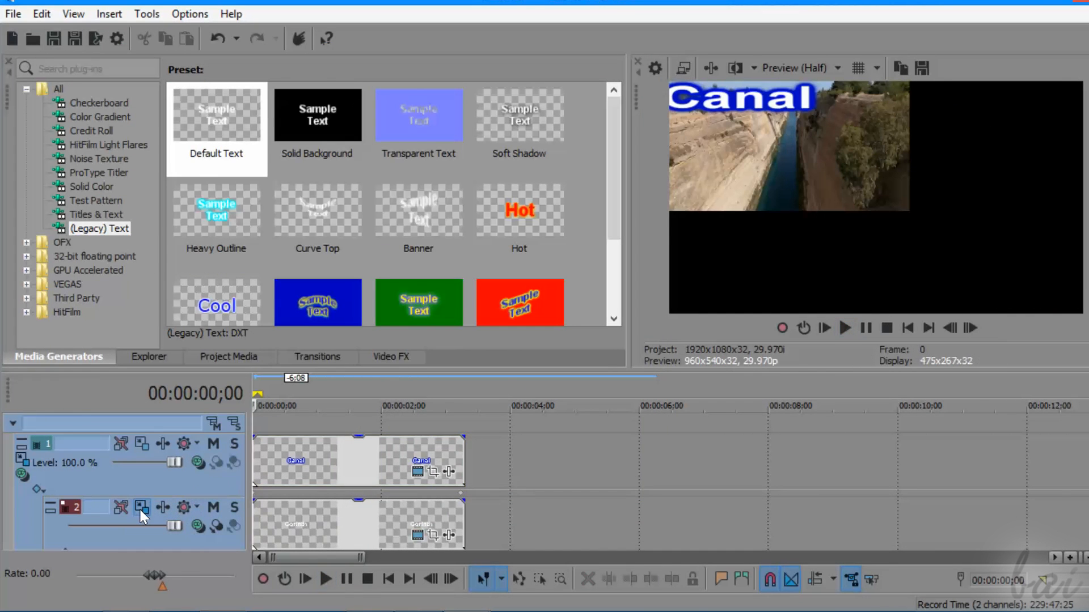
Set the Corinth keyframe to linear interpolation and play the subway project.
click(140, 508)
right_click(296, 411)
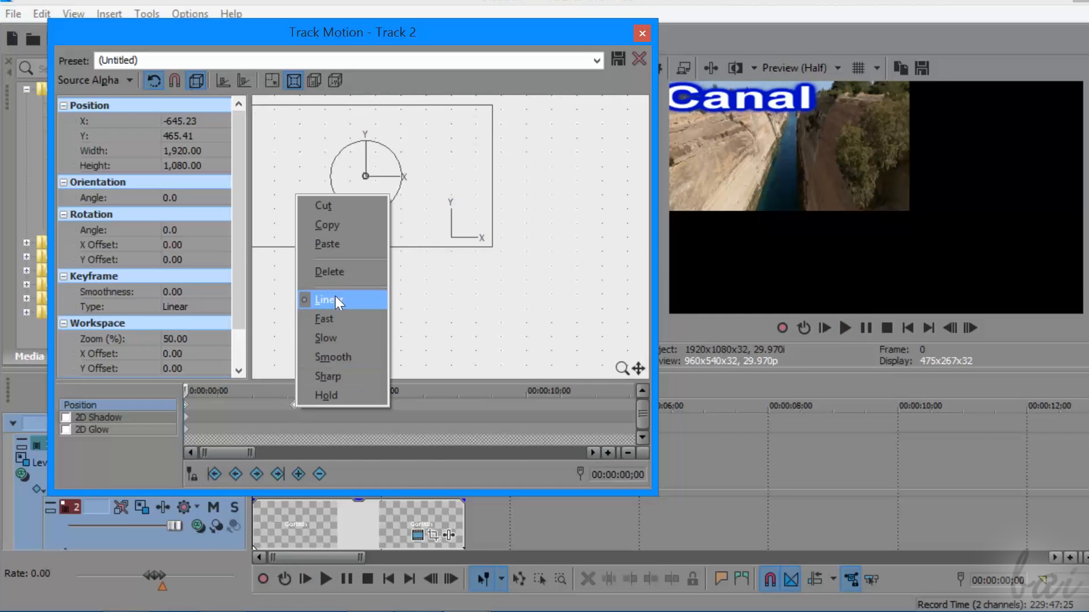
click(344, 245)
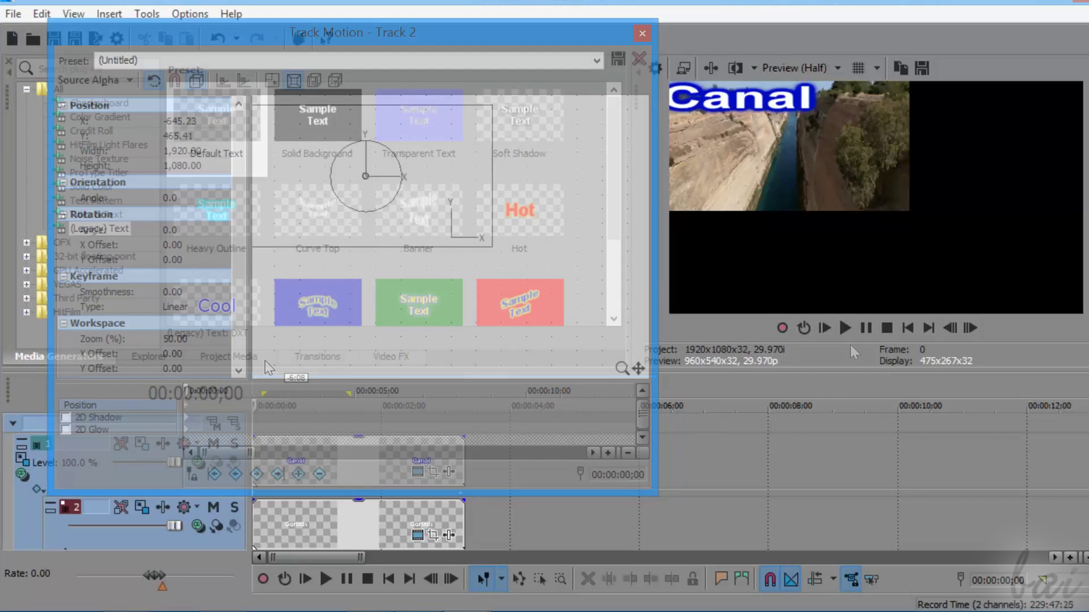
click(842, 333)
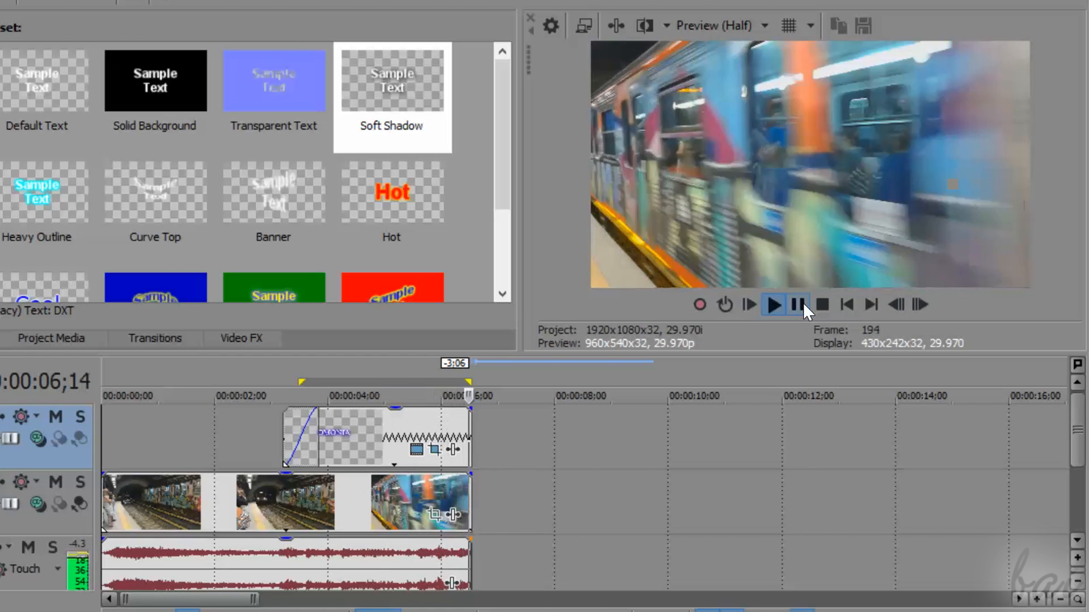
Stop playback and bring up Track Motion for the OMONIA title track.
click(803, 302)
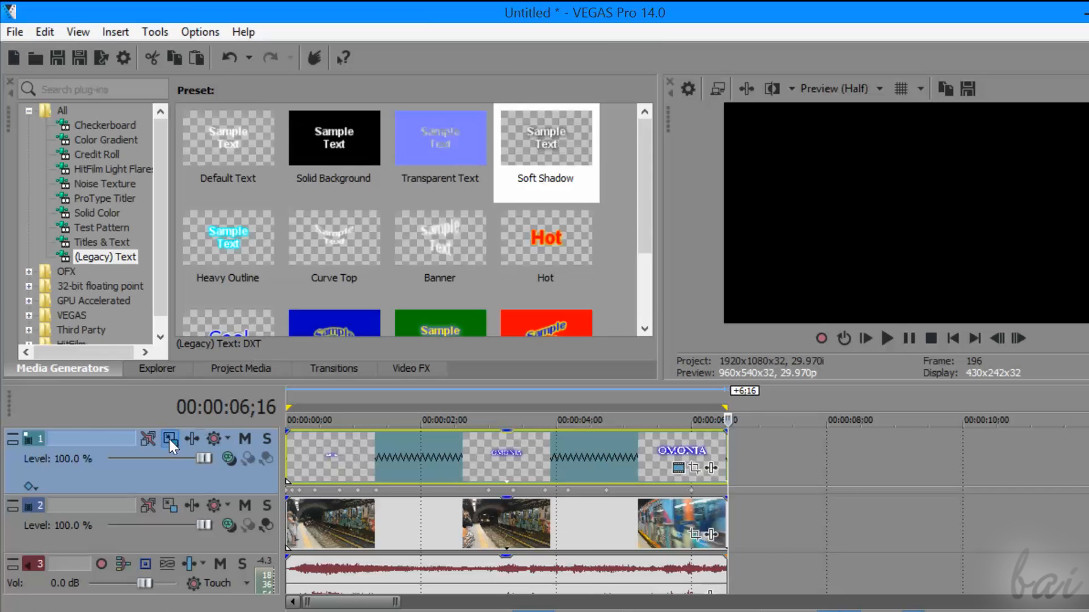
click(169, 437)
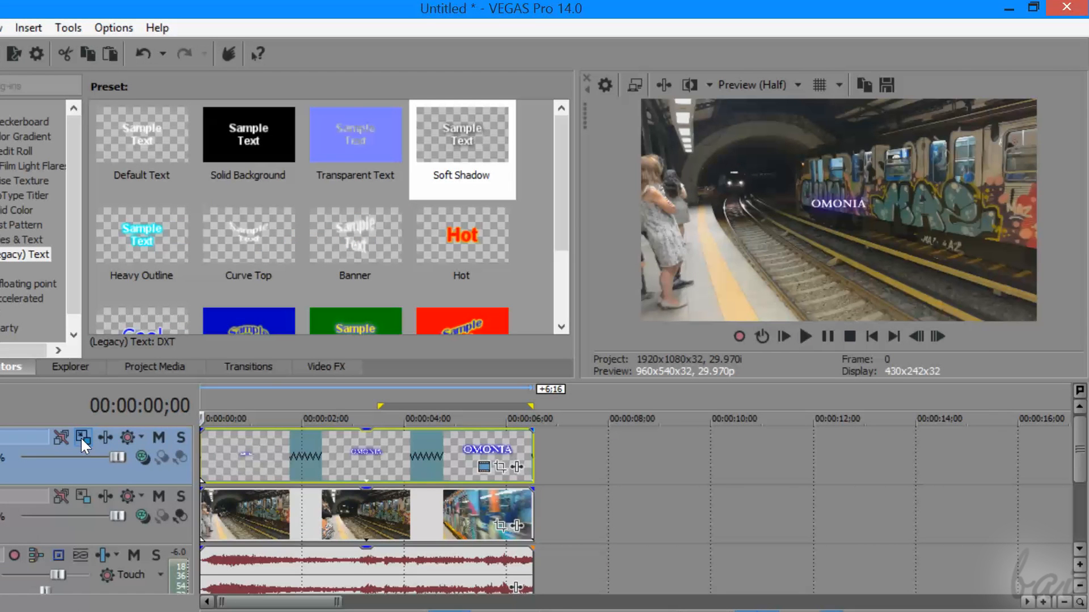
Keyframe the title's position at frame 3 and a few frames later to follow the tunnel.
click(81, 436)
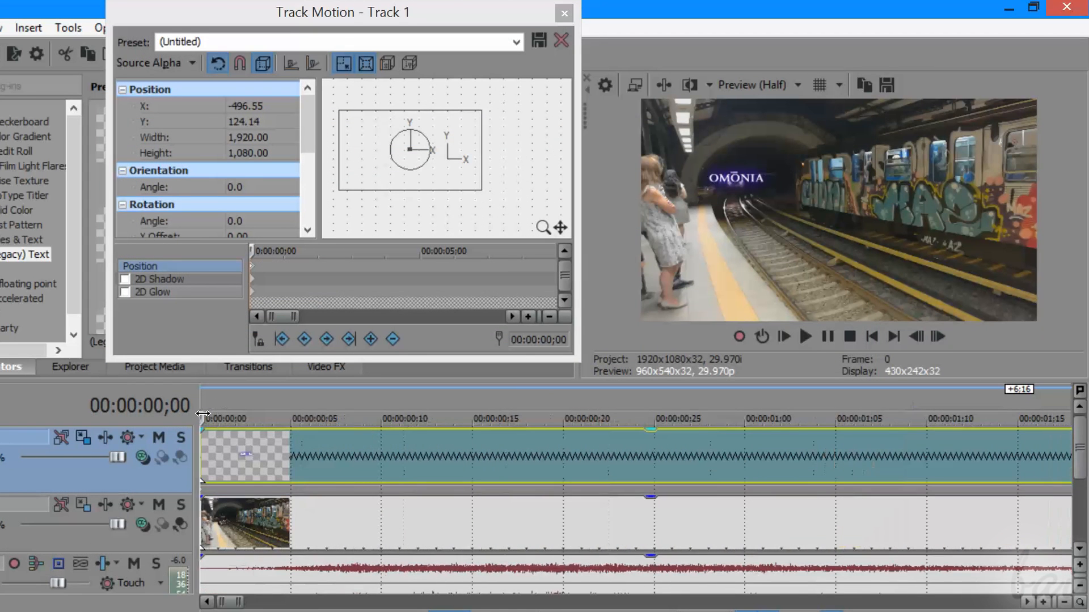
drag(238, 417, 259, 403)
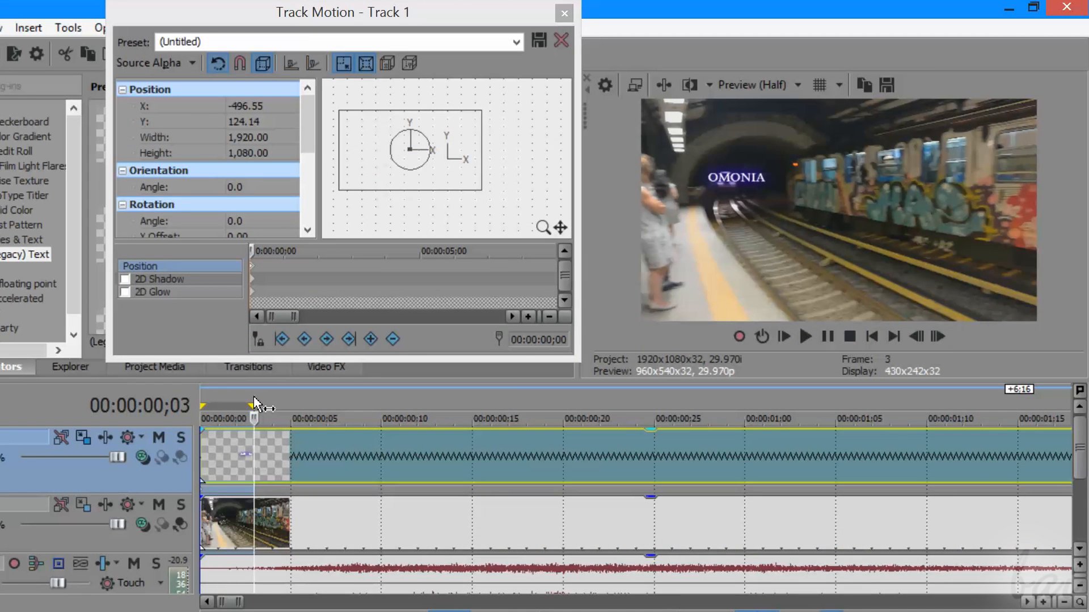
scroll(270, 278, up, 3)
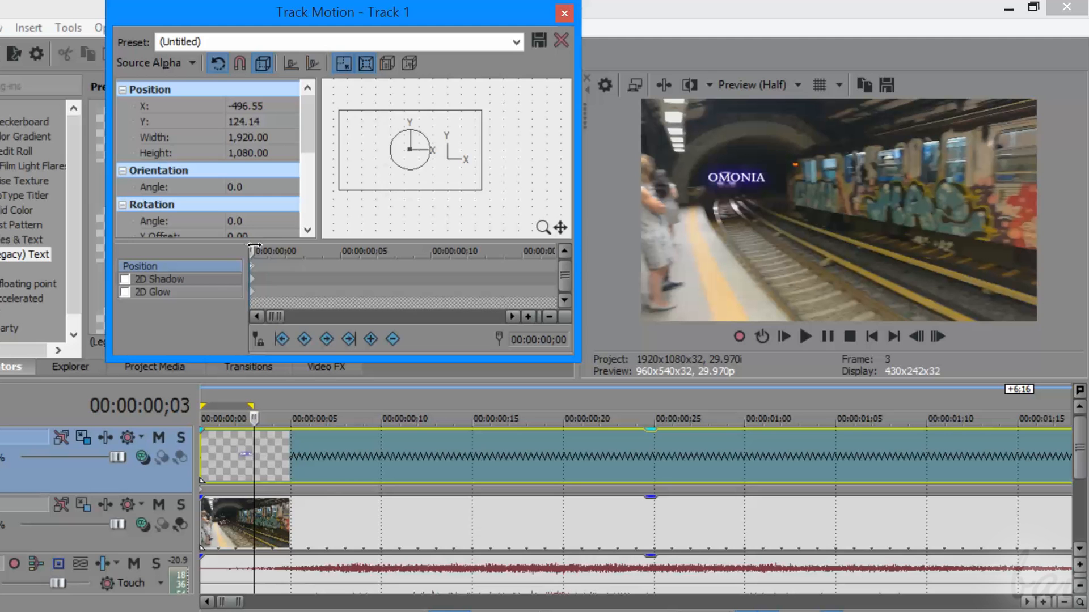
drag(411, 149, 406, 149)
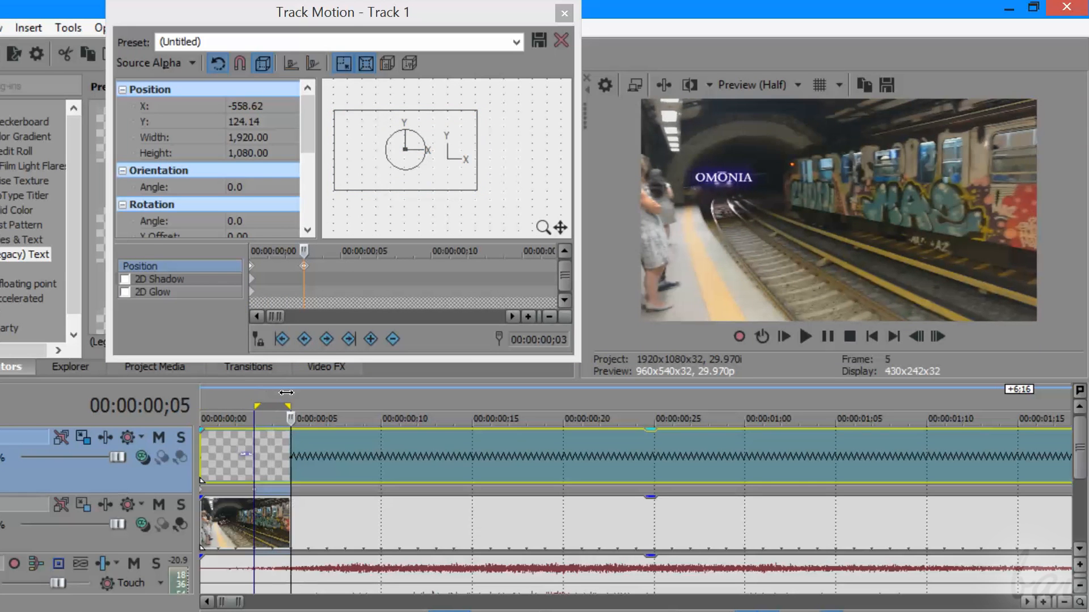
drag(259, 400, 363, 400)
click(304, 250)
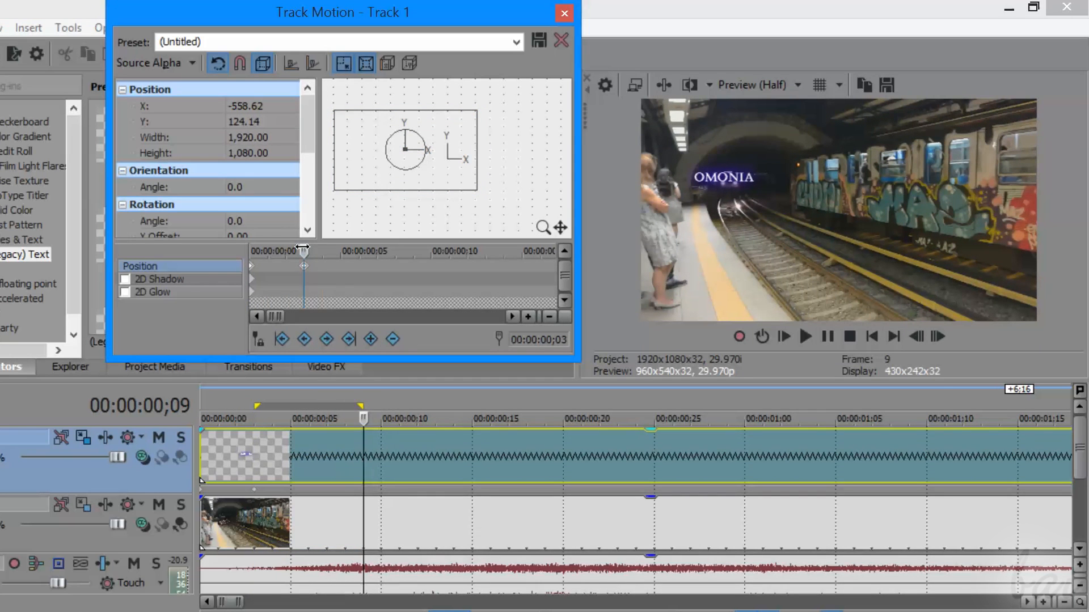
drag(406, 150, 408, 149)
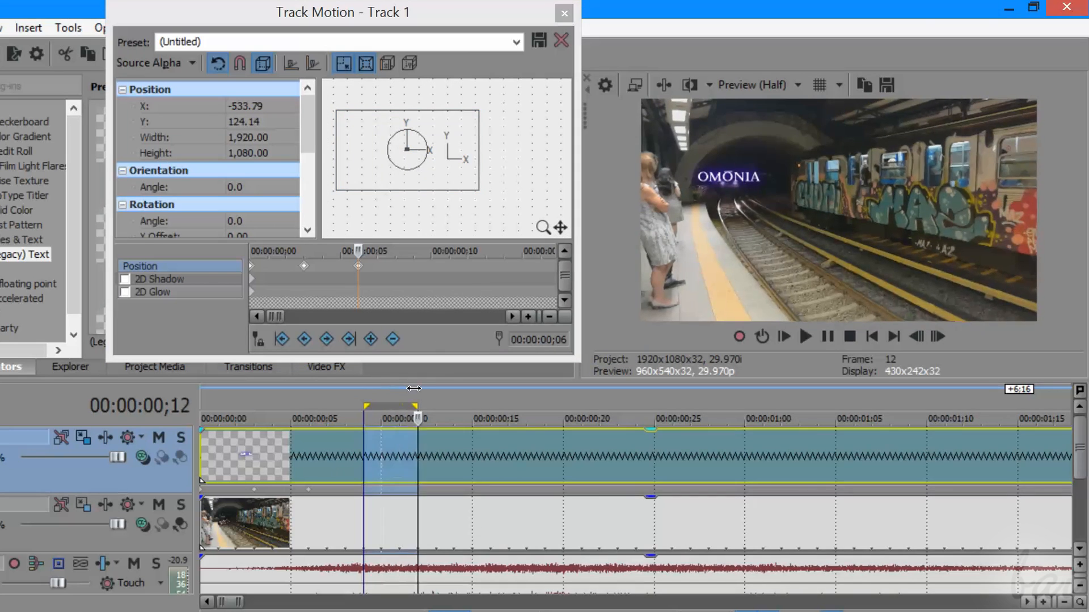
Add further position keyframes up to frame 24, keeping the title on the tunnel.
mouse_move(364, 399)
mouse_down()
mouse_move(493, 401)
mouse_move(473, 401)
mouse_up()
click(347, 251)
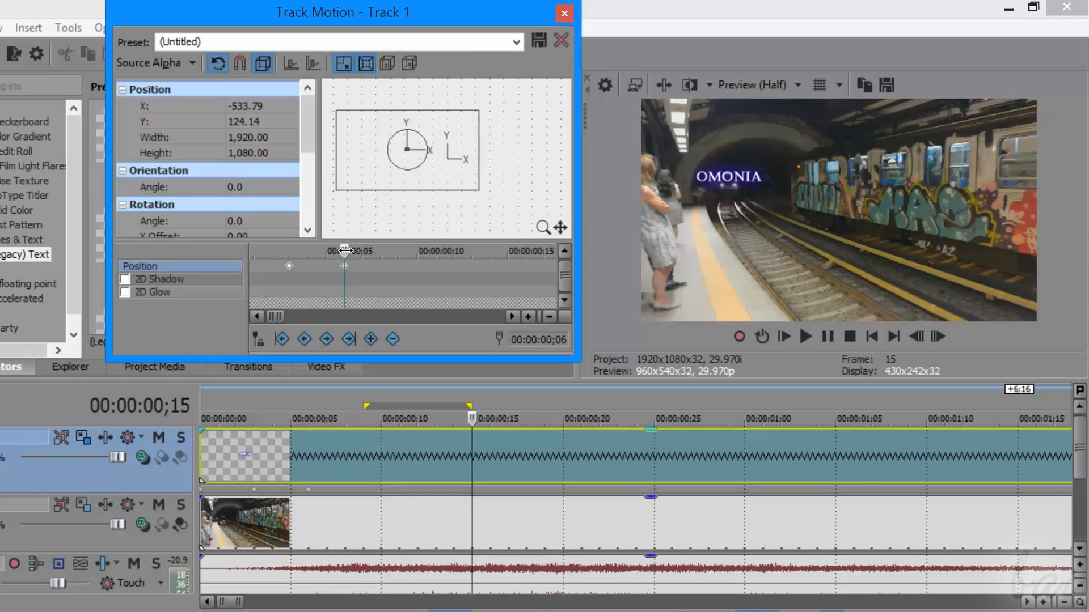
drag(427, 158, 429, 154)
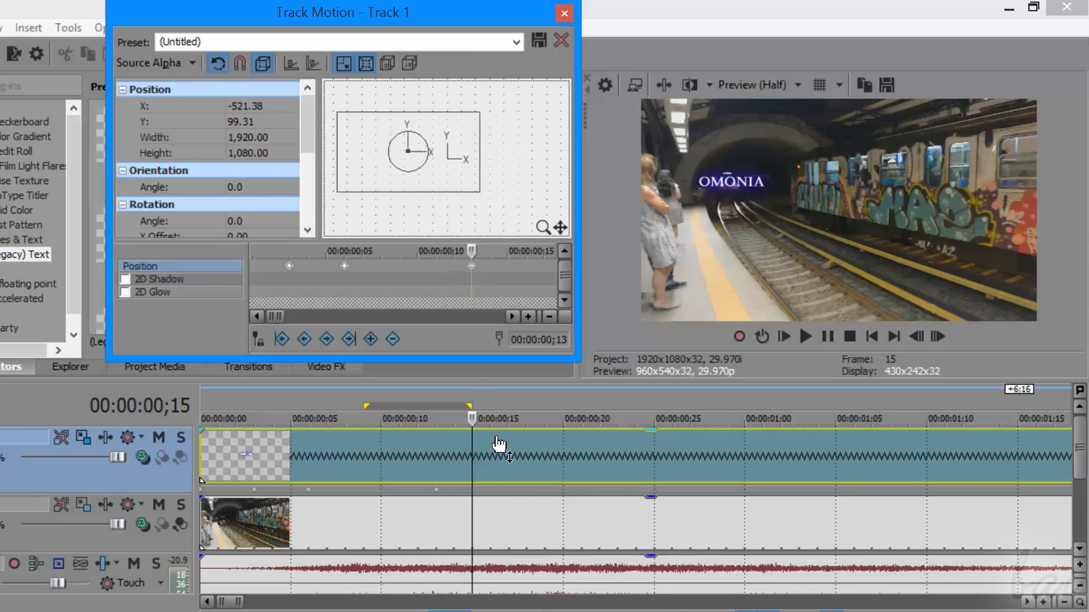
drag(473, 400, 635, 394)
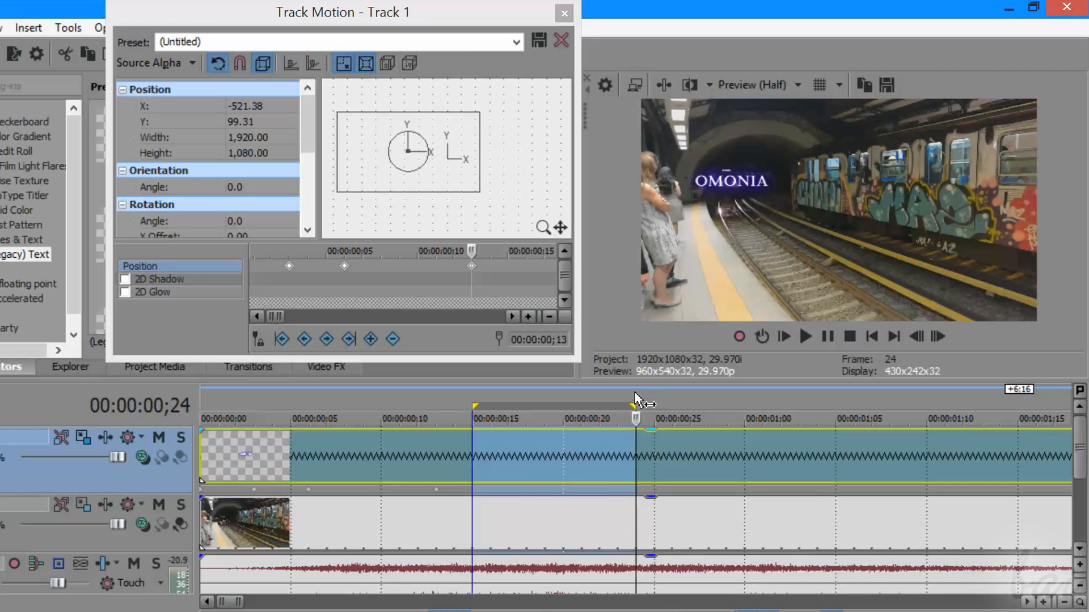
click(511, 316)
click(480, 251)
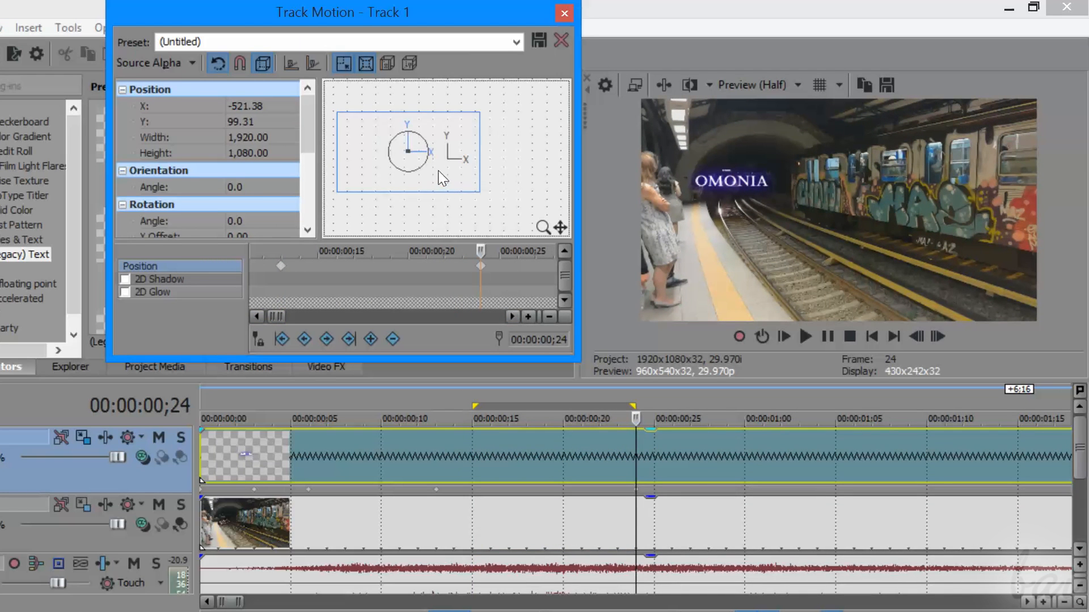
Reposition the title at about one second, then scrub ahead to check the tracking.
drag(636, 394, 780, 393)
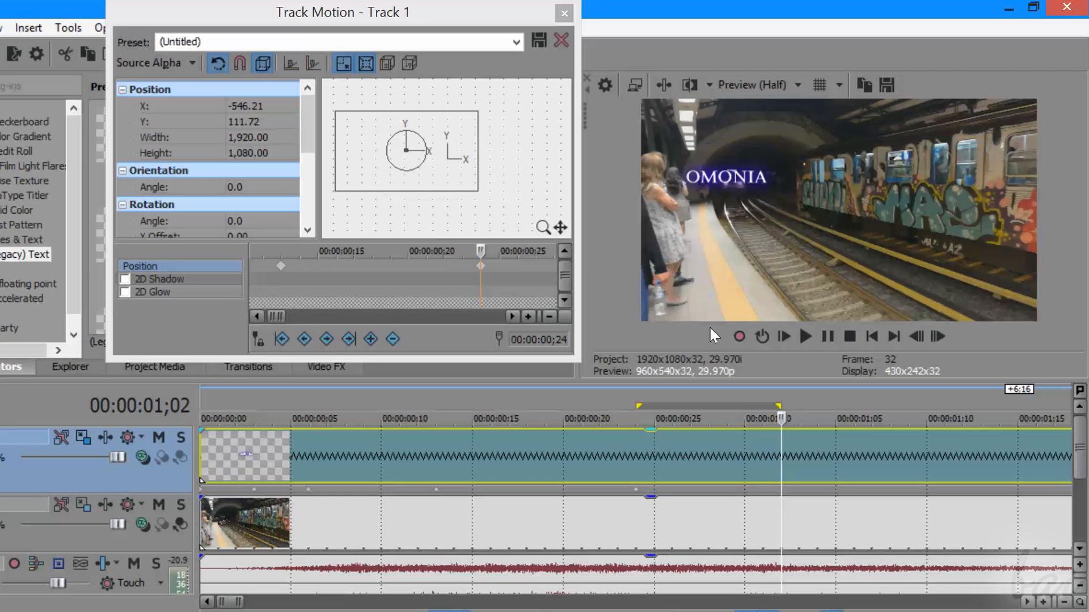
drag(481, 251, 299, 252)
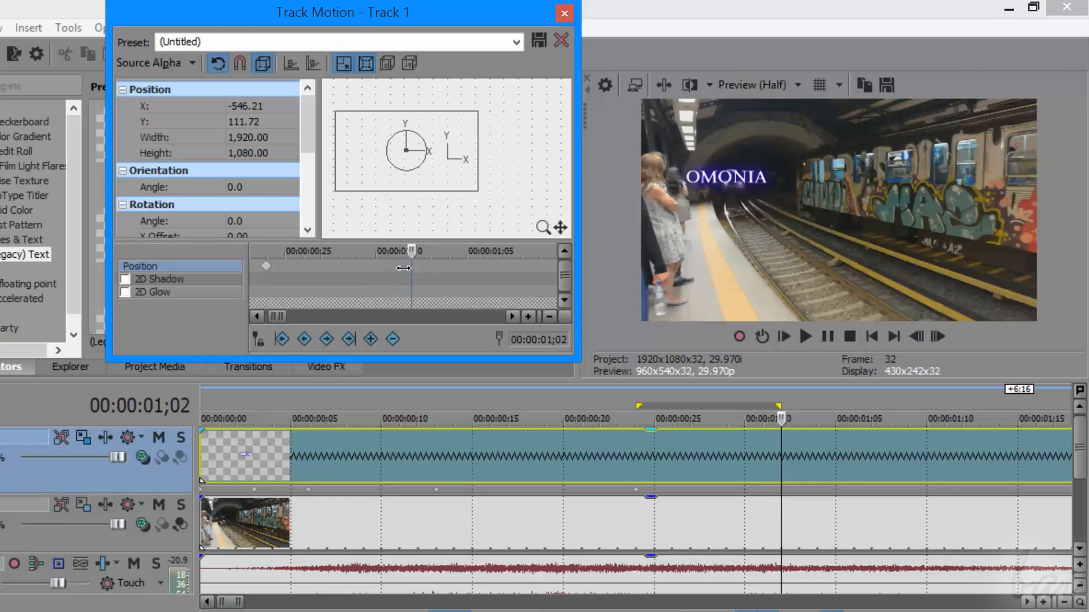
drag(427, 179, 431, 175)
drag(781, 407, 926, 407)
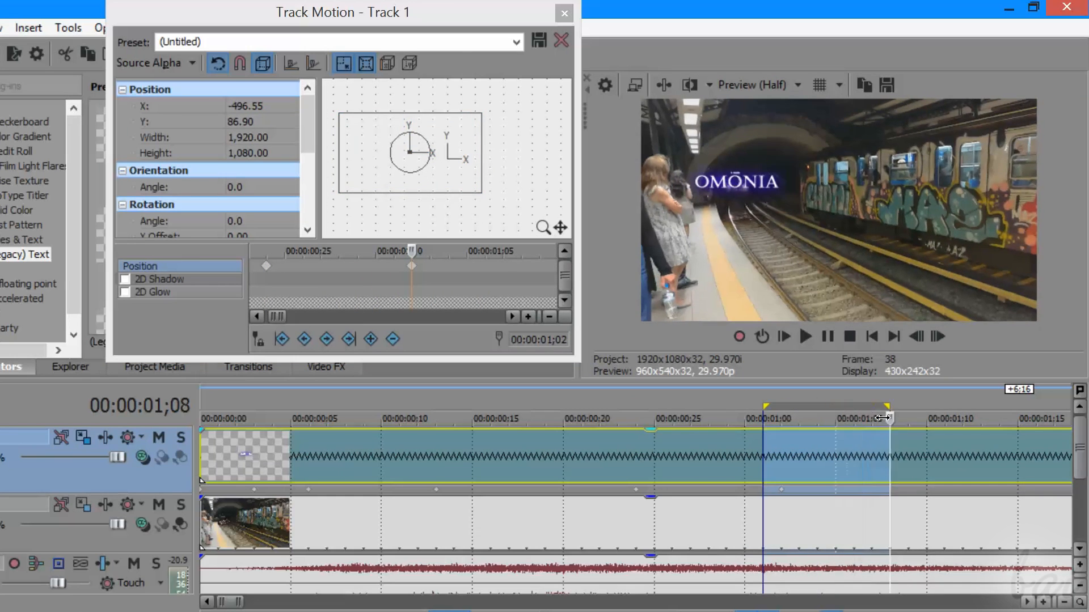
drag(413, 251, 322, 251)
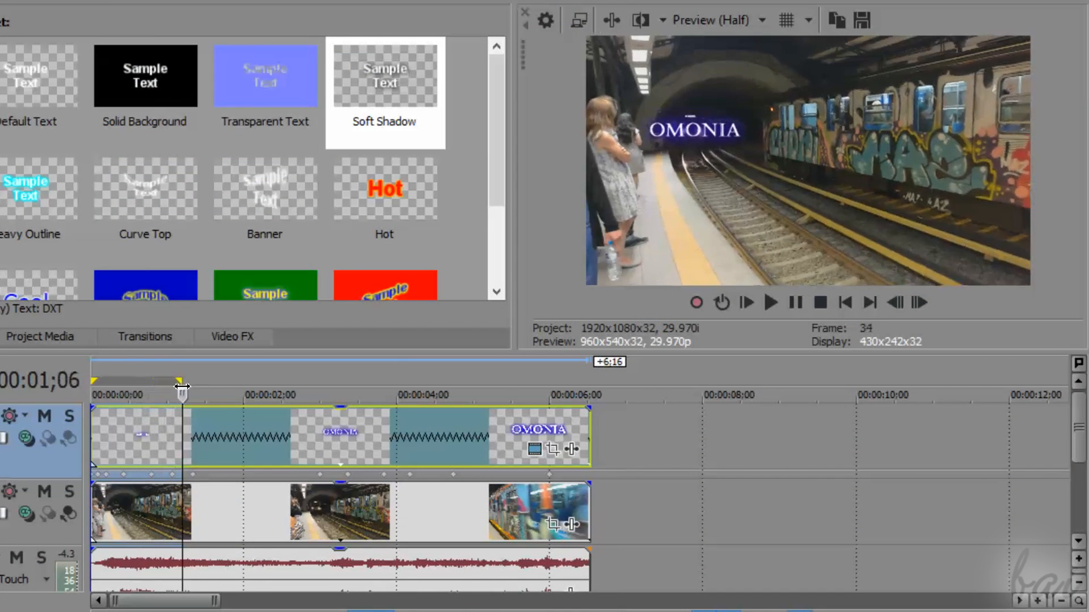
mouse_move(181, 388)
mouse_down()
mouse_move(394, 412)
mouse_move(585, 395)
mouse_up()
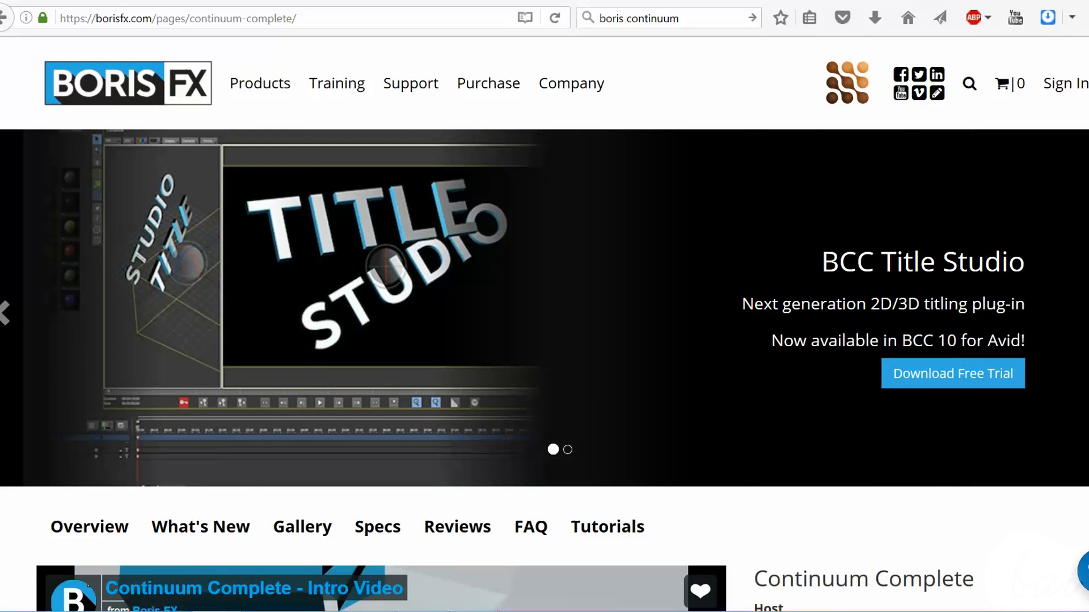
scroll(545, 341, down, 4)
scroll(545, 340, down, 1)
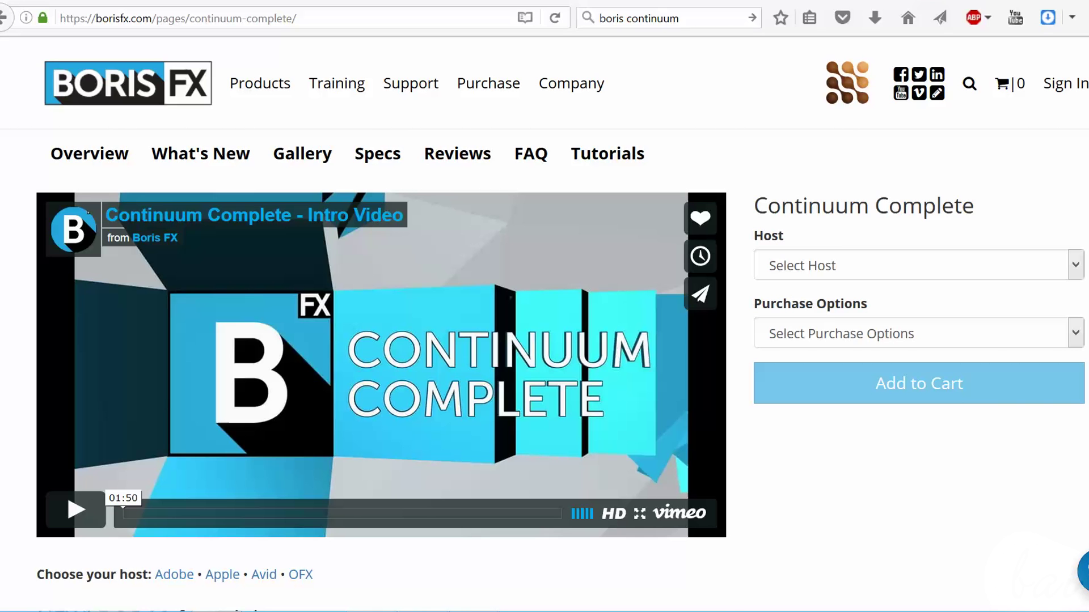
scroll(545, 340, down, 3)
scroll(544, 340, down, 3)
scroll(544, 341, down, 3)
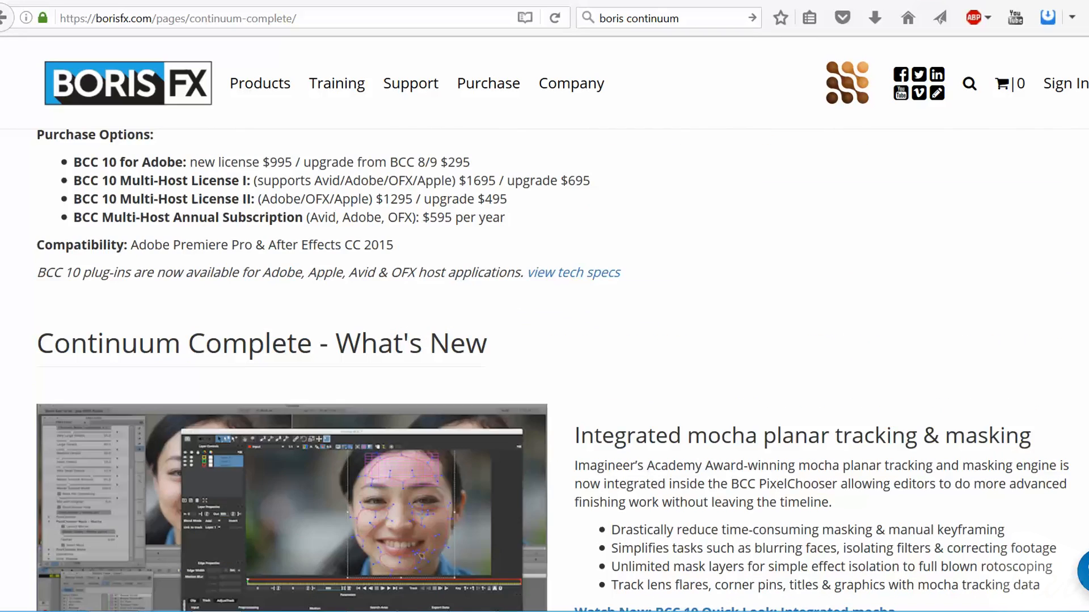
scroll(544, 341, down, 3)
scroll(544, 340, down, 5)
scroll(544, 341, down, 2)
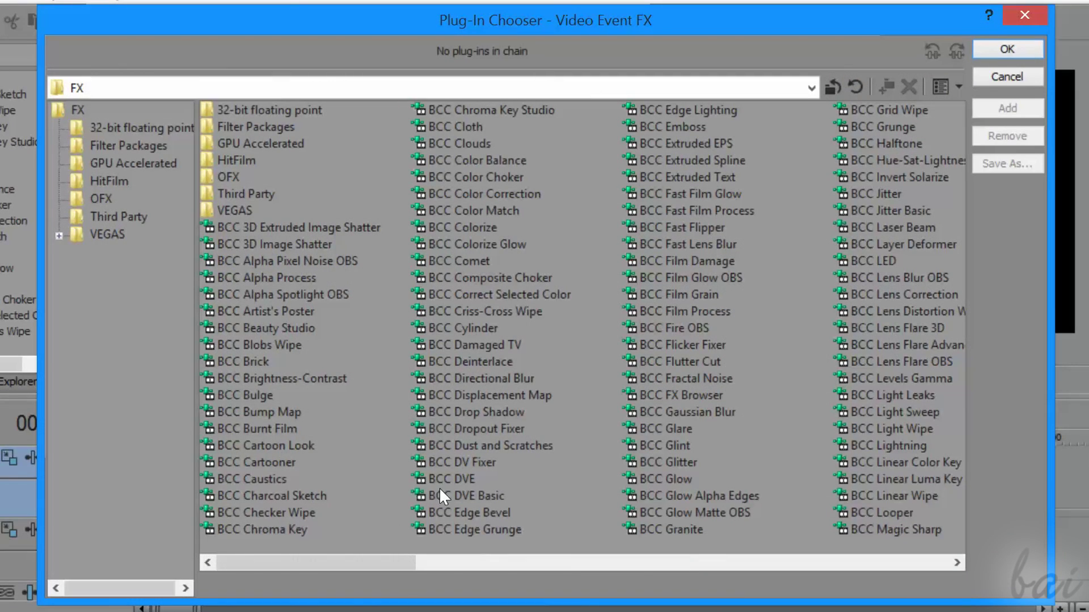
Browse BCC Dropout Fixer, Film Process, Lens Flare Advanced and Match Move, moving its tracker onto the train graffiti.
click(476, 430)
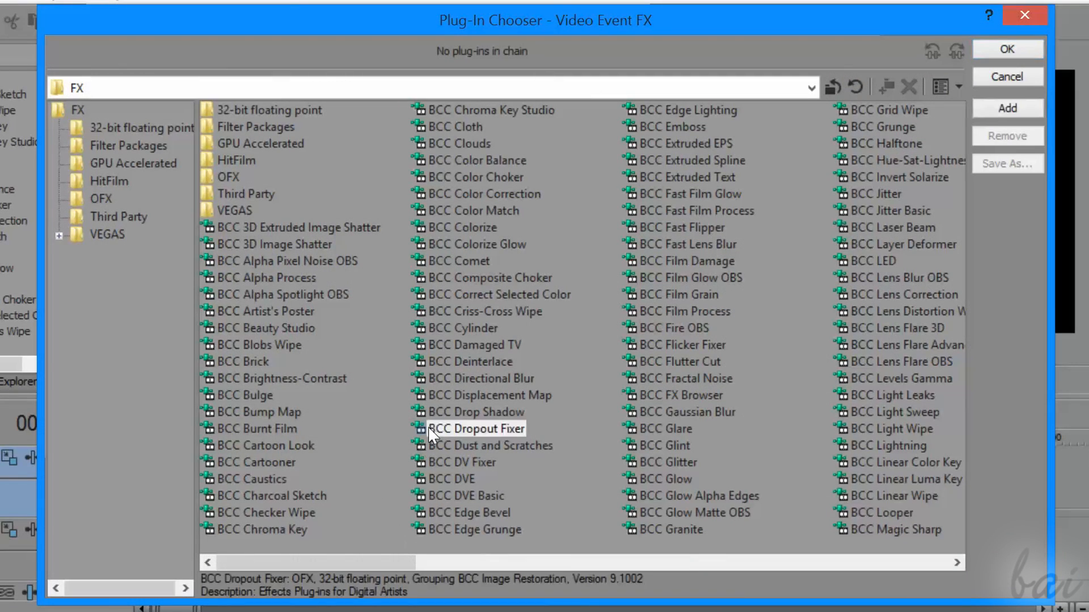
drag(365, 562, 654, 563)
click(473, 311)
click(704, 344)
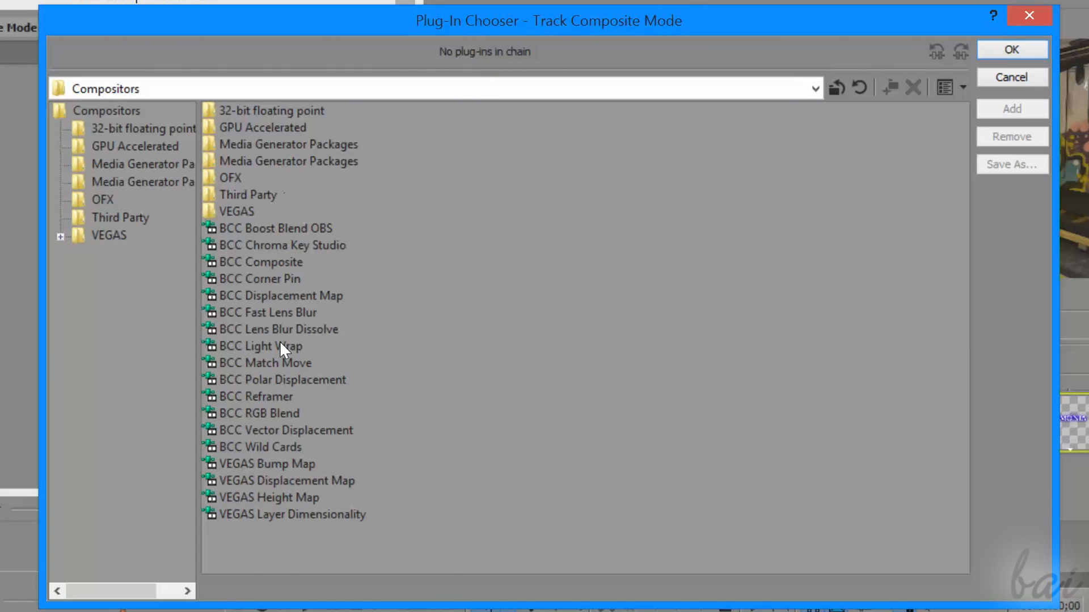
click(284, 364)
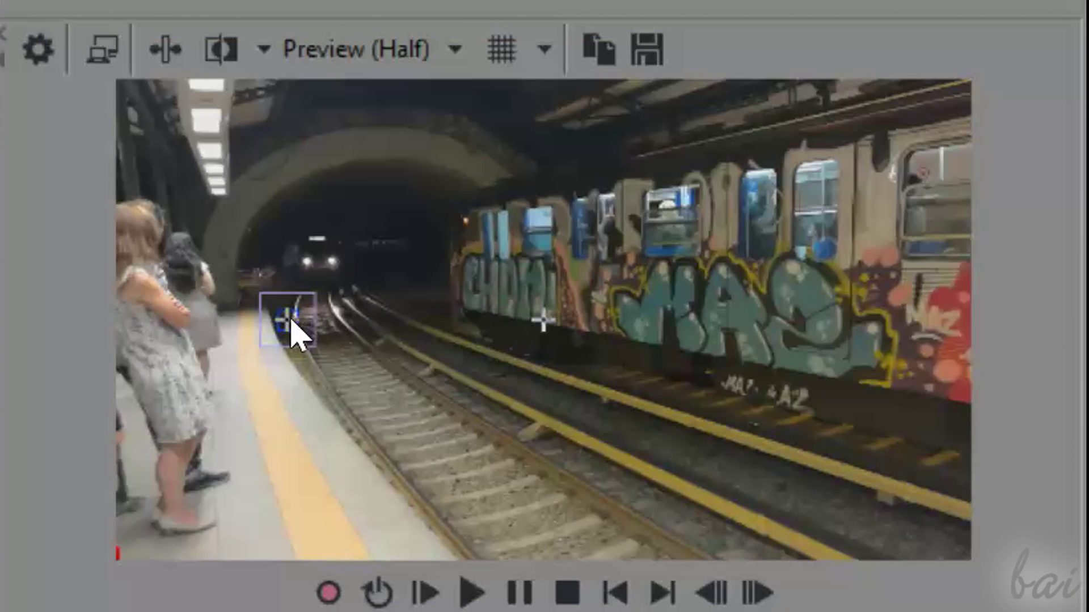
mouse_move(293, 323)
mouse_down()
mouse_move(613, 241)
mouse_move(885, 223)
mouse_up()
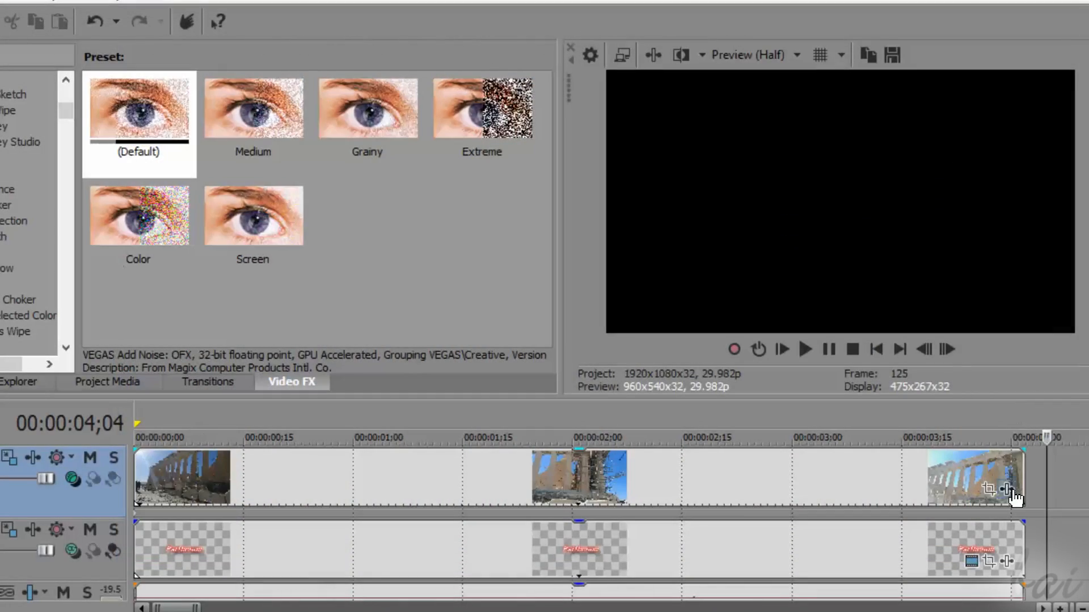
In the clip's enlarged Plug-In Chooser, look at BCC Dropout Fixer, Film Process and Lens Flare Advanced.
click(1017, 477)
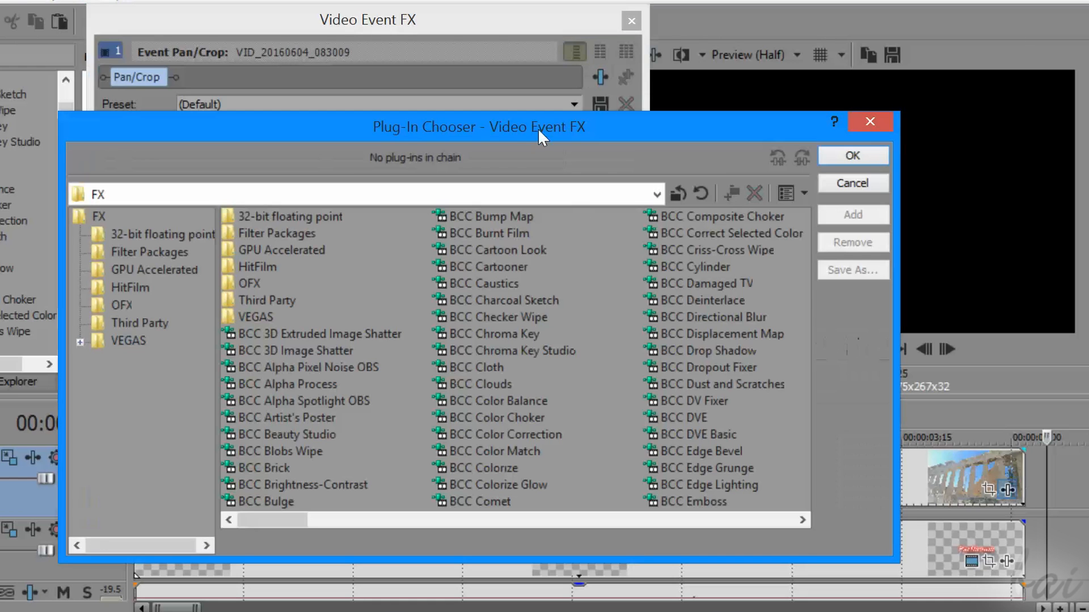
double_click(534, 135)
click(375, 417)
scroll(375, 476, down, 3)
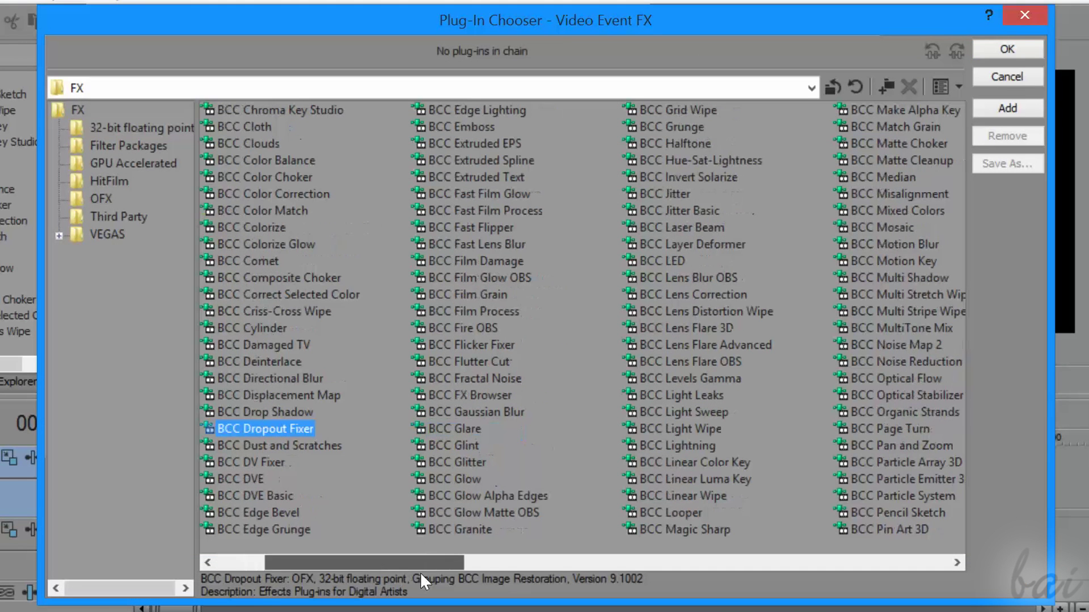
click(493, 308)
click(695, 337)
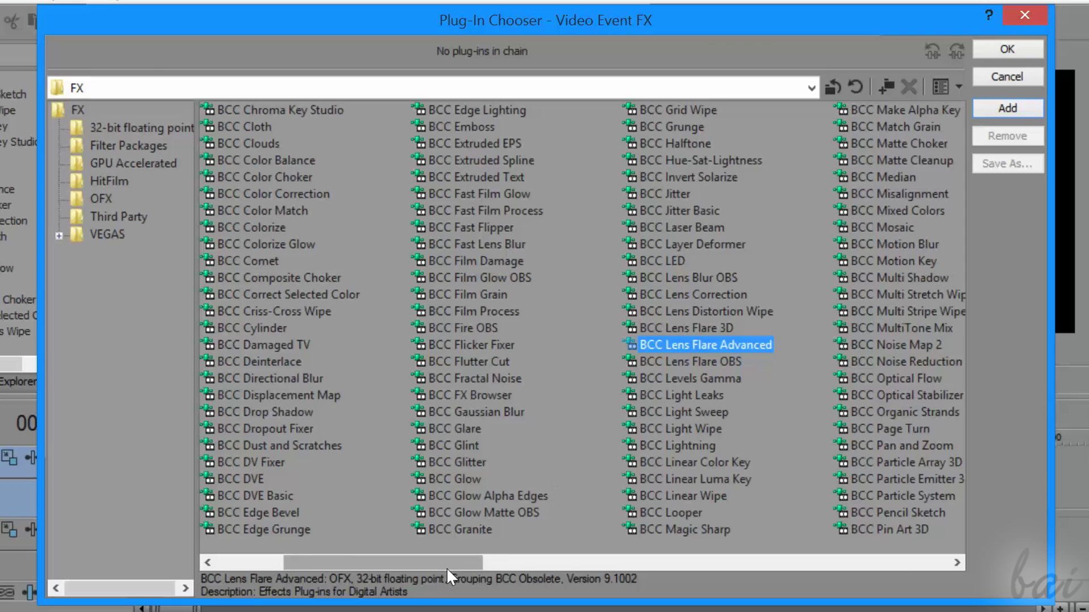
drag(447, 563, 697, 568)
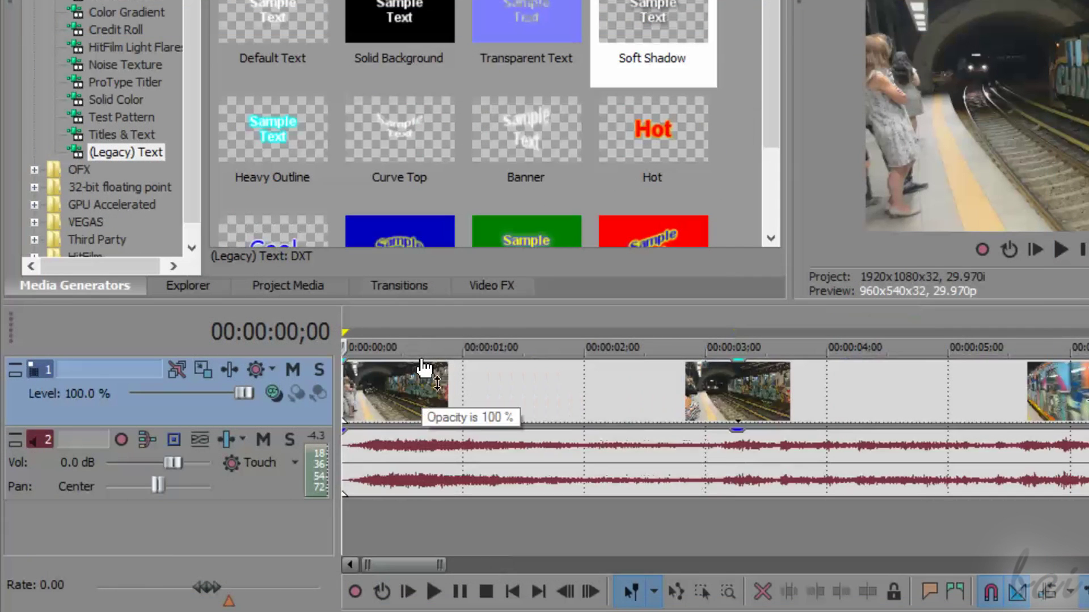
scroll(425, 368, down, 2)
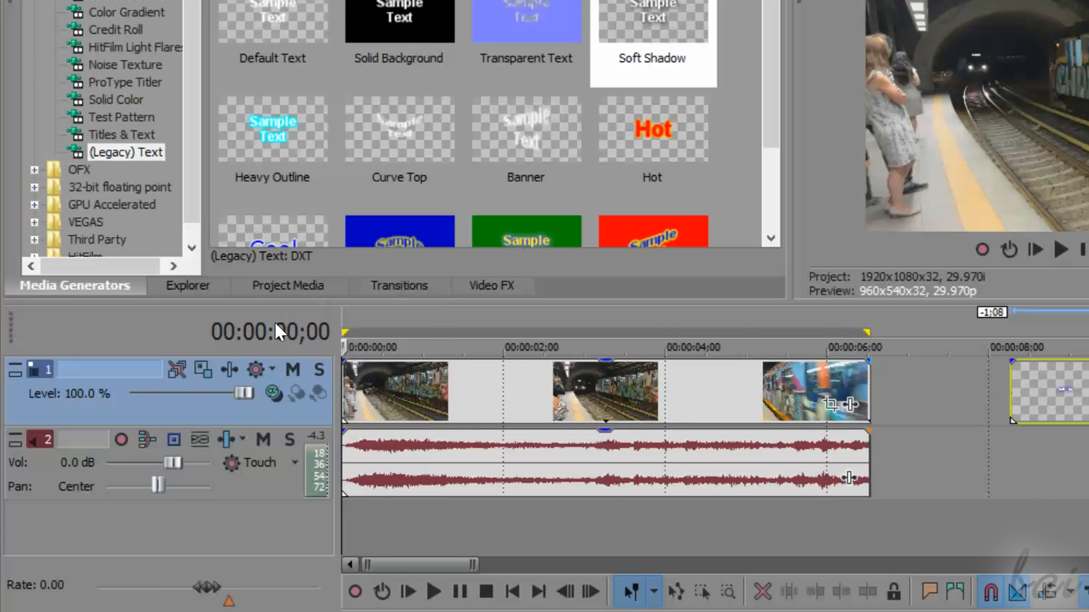
Set track 1's compositing mode to Custom with BCC Match Move added, opening its settings.
click(272, 392)
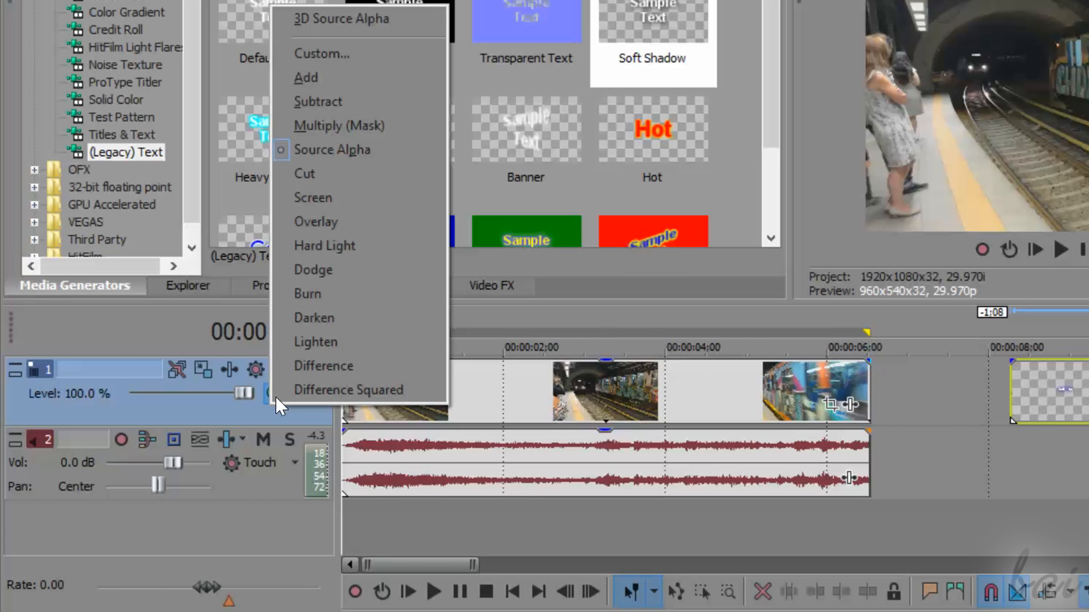
click(349, 48)
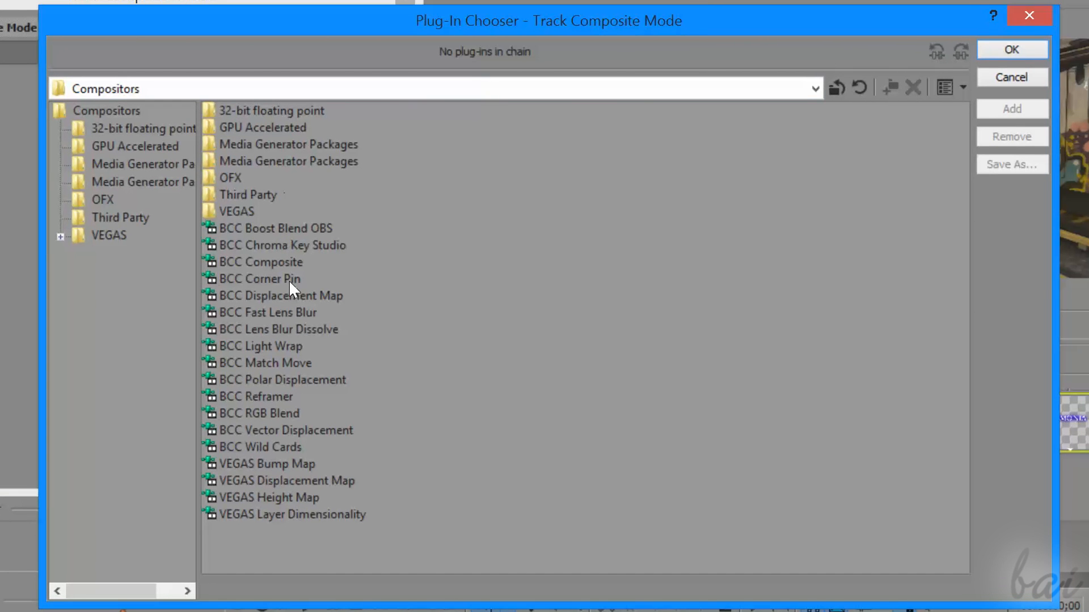
click(284, 364)
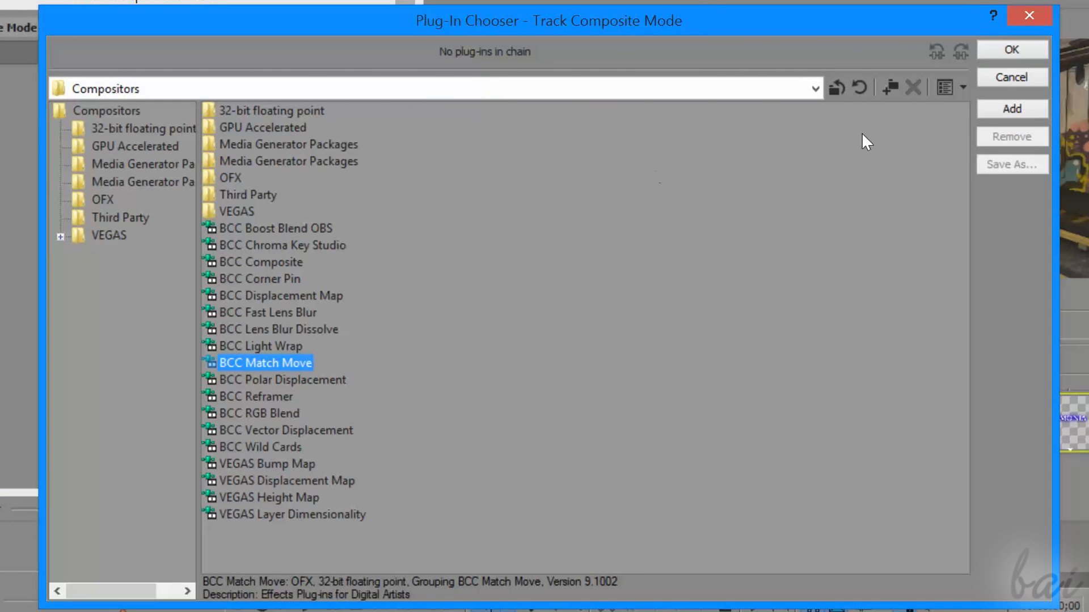
click(989, 115)
click(1011, 51)
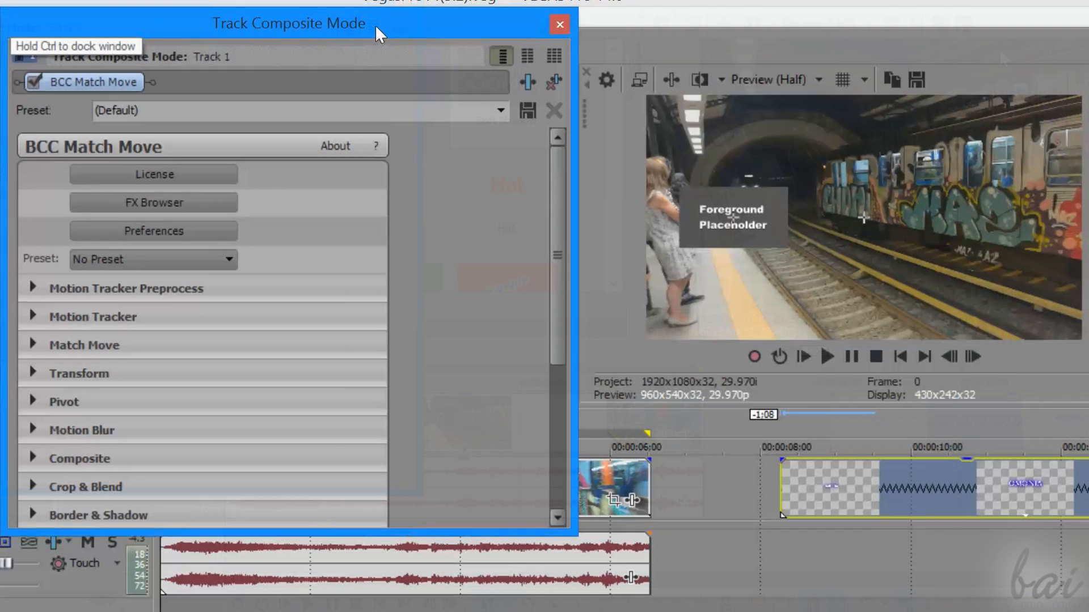
drag(375, 25, 384, 25)
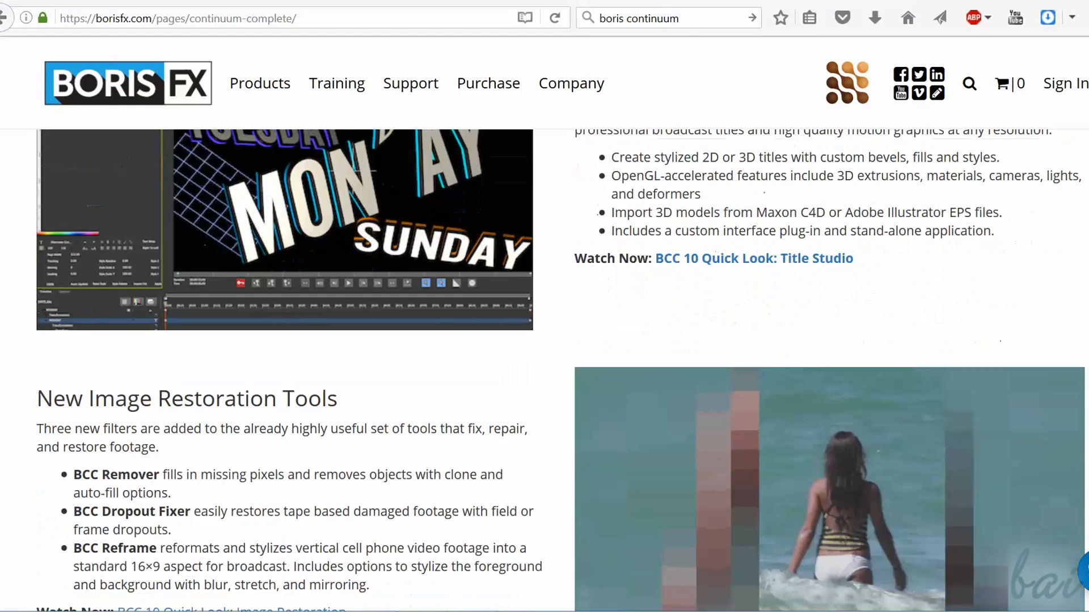
scroll(544, 365, down, 3)
scroll(544, 366, down, 2)
scroll(545, 366, down, 2)
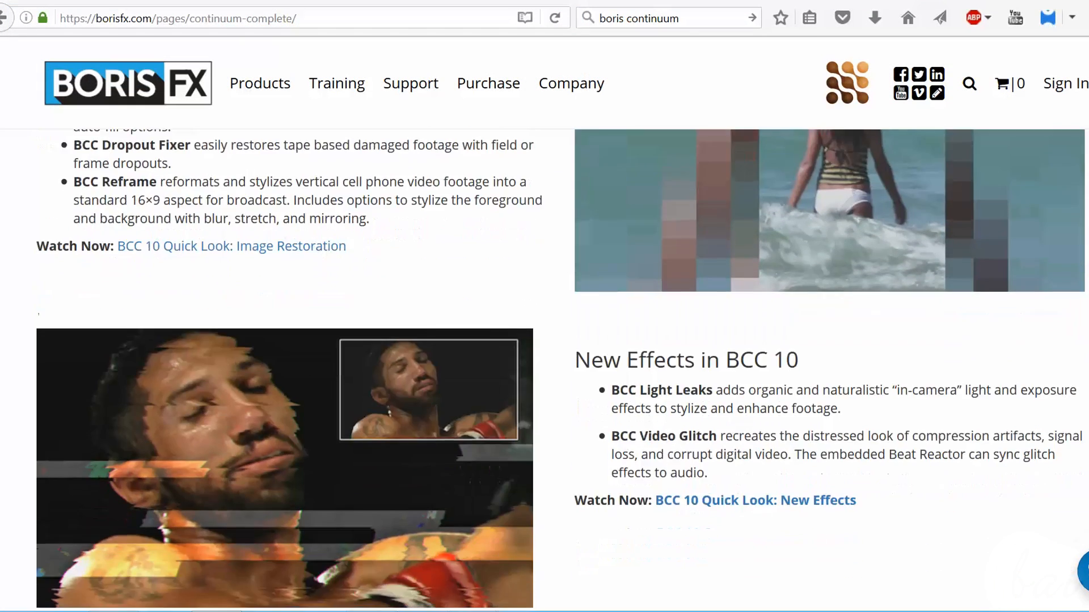
scroll(545, 365, down, 2)
scroll(545, 366, down, 1)
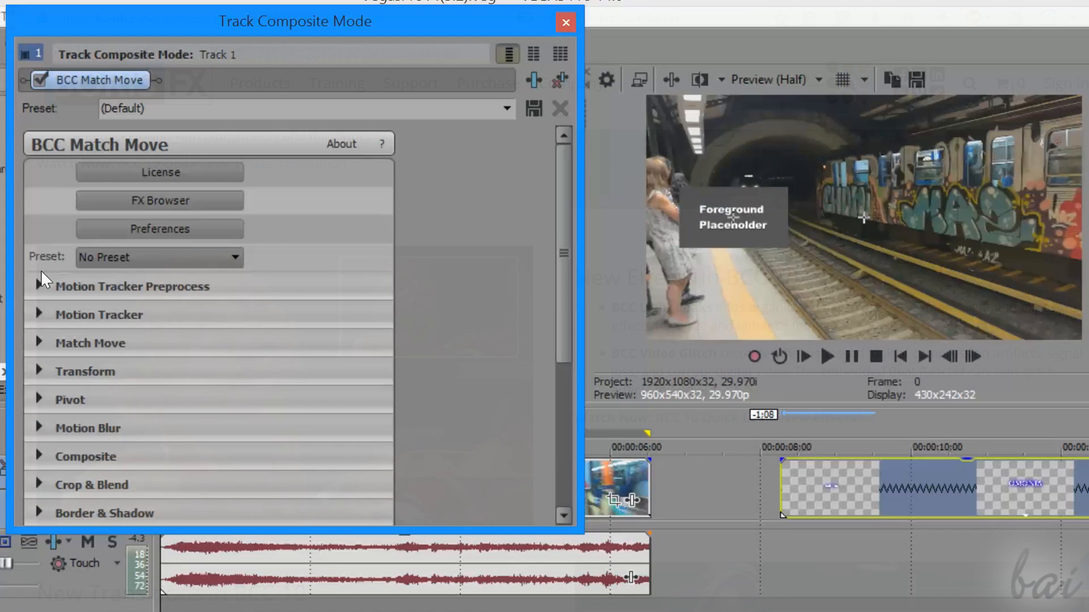
Preview the preprocessed tracking source, try black/white levels and raise gamma to 1.77.
click(37, 287)
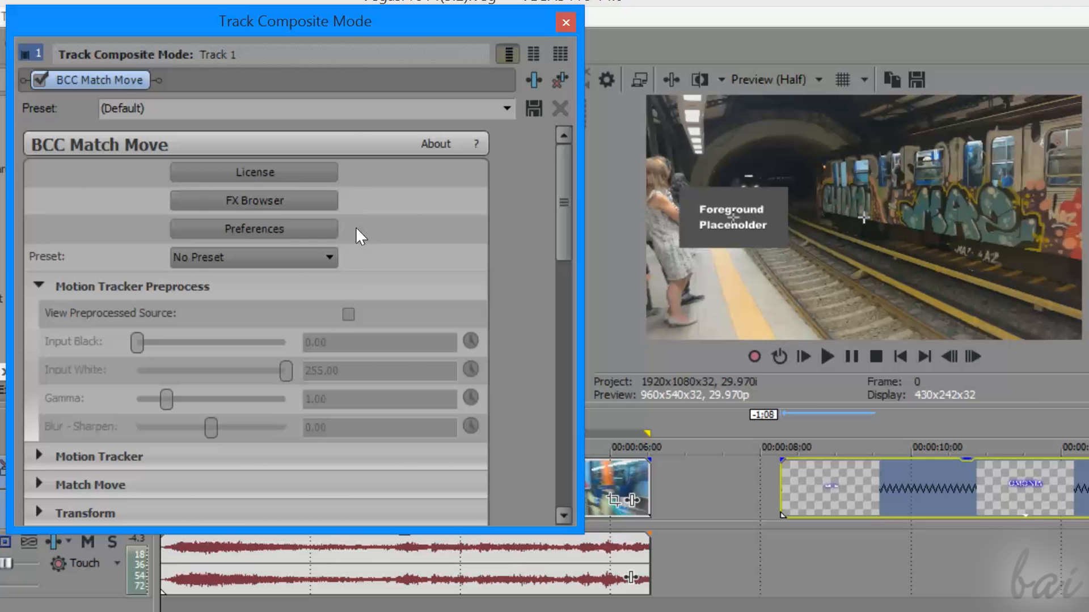
click(347, 314)
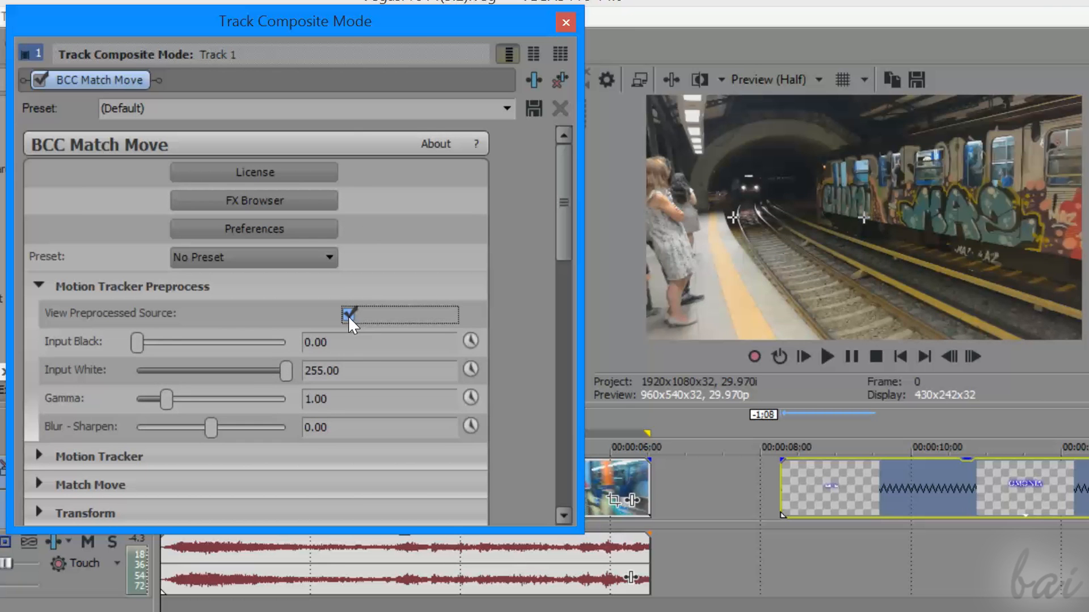
mouse_move(139, 343)
mouse_down()
mouse_move(167, 349)
mouse_move(111, 354)
mouse_up()
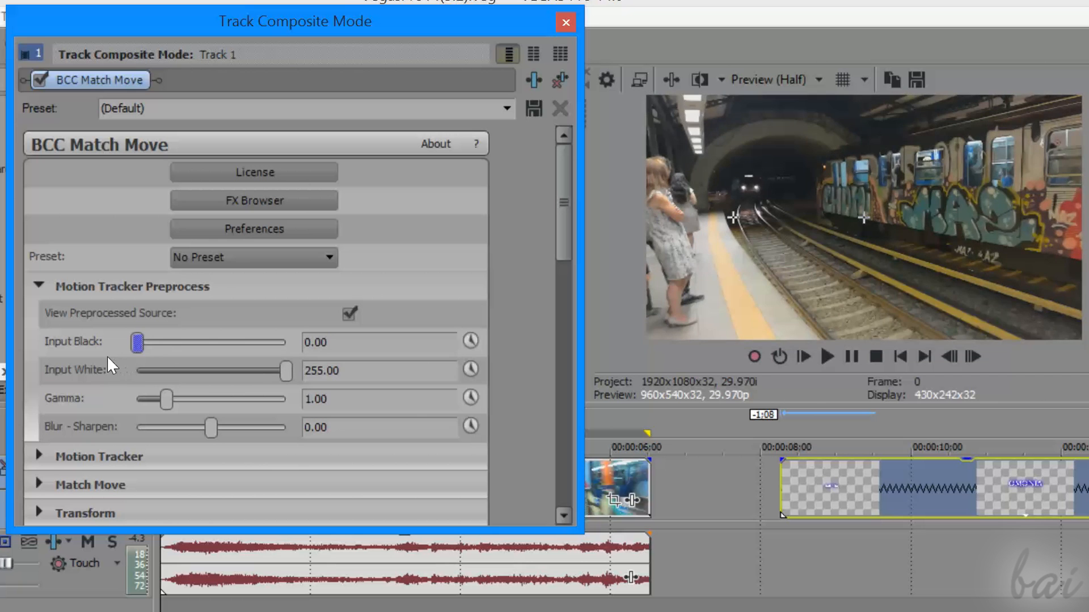
mouse_move(285, 371)
mouse_down()
mouse_move(231, 360)
mouse_move(247, 365)
mouse_up()
drag(167, 400, 190, 397)
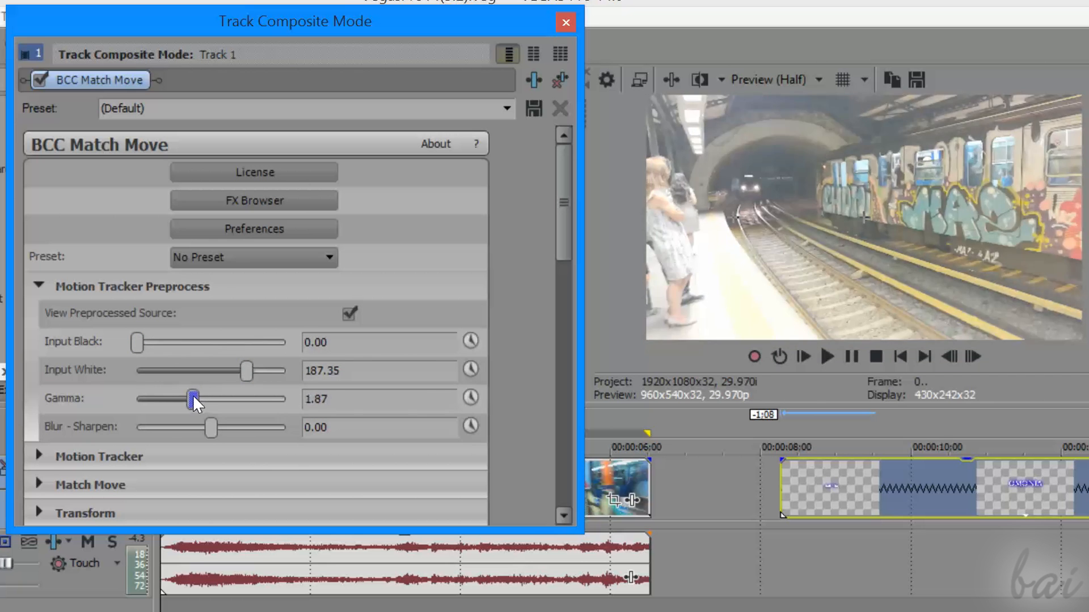
Restore white level to 255, sharpen to 42.86, then turn off the preprocessed preview.
drag(247, 371, 303, 371)
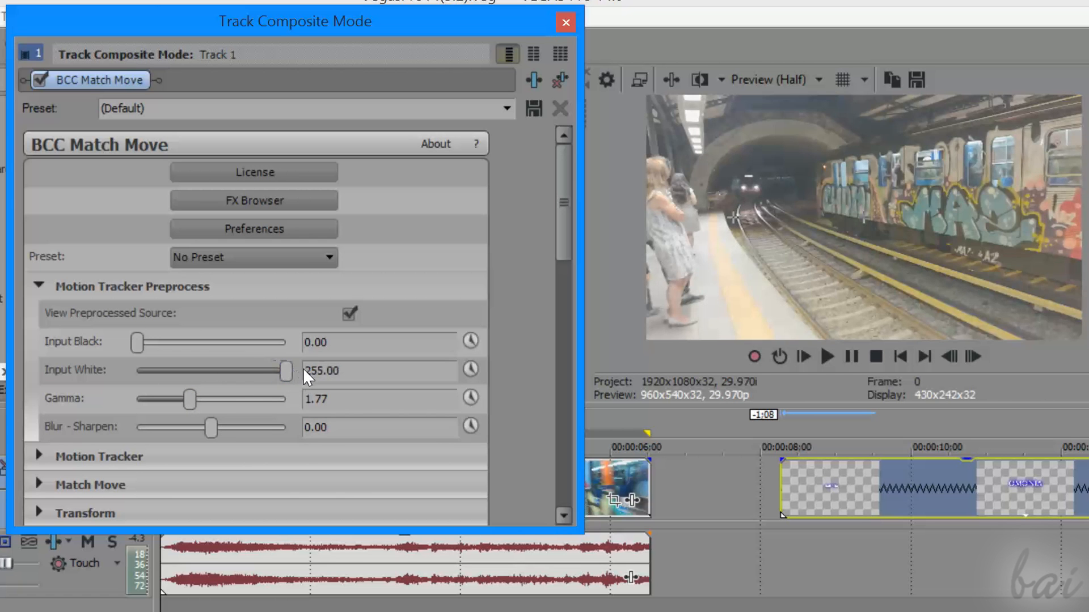
drag(211, 427, 246, 427)
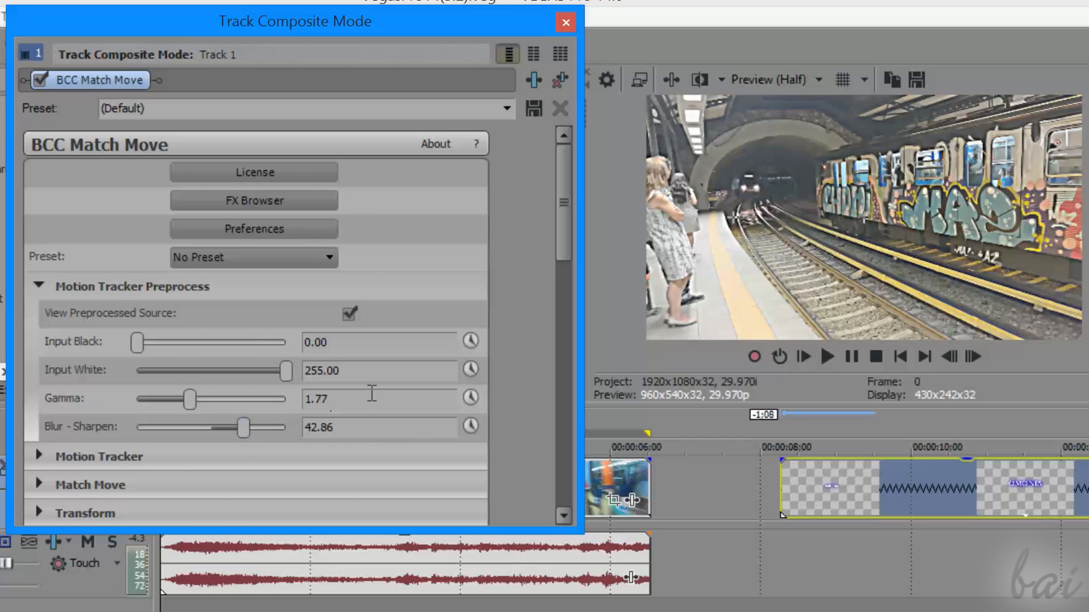
click(349, 313)
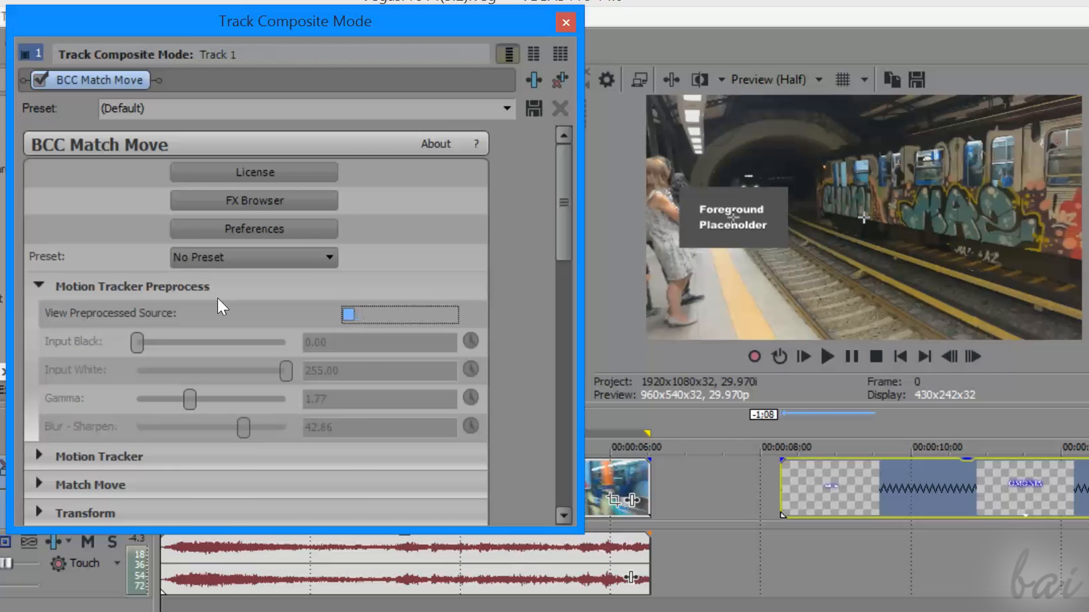
click(38, 287)
Enable Track On-the-Fly, place the tracker on the oncoming train and enlarge its target width.
click(41, 315)
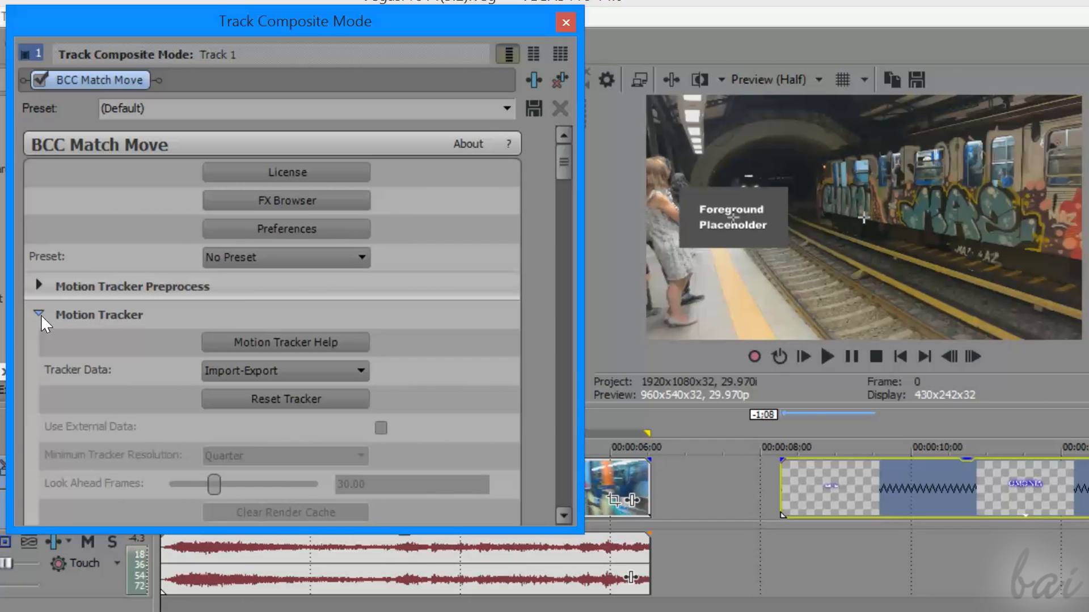
drag(560, 168, 558, 266)
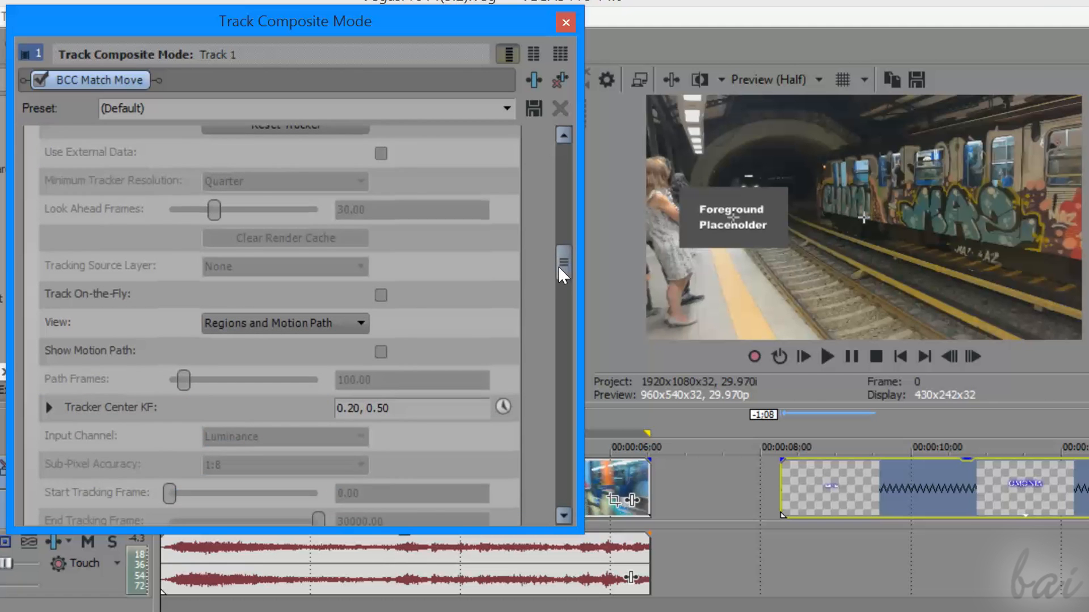
click(382, 296)
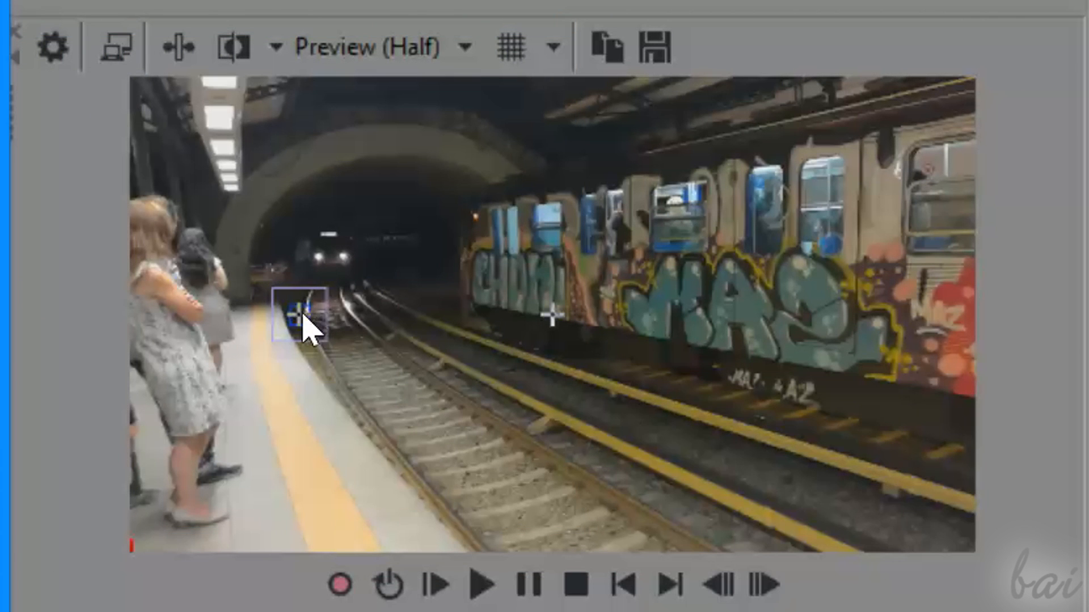
mouse_move(308, 324)
mouse_down()
mouse_move(585, 245)
mouse_move(883, 226)
mouse_up()
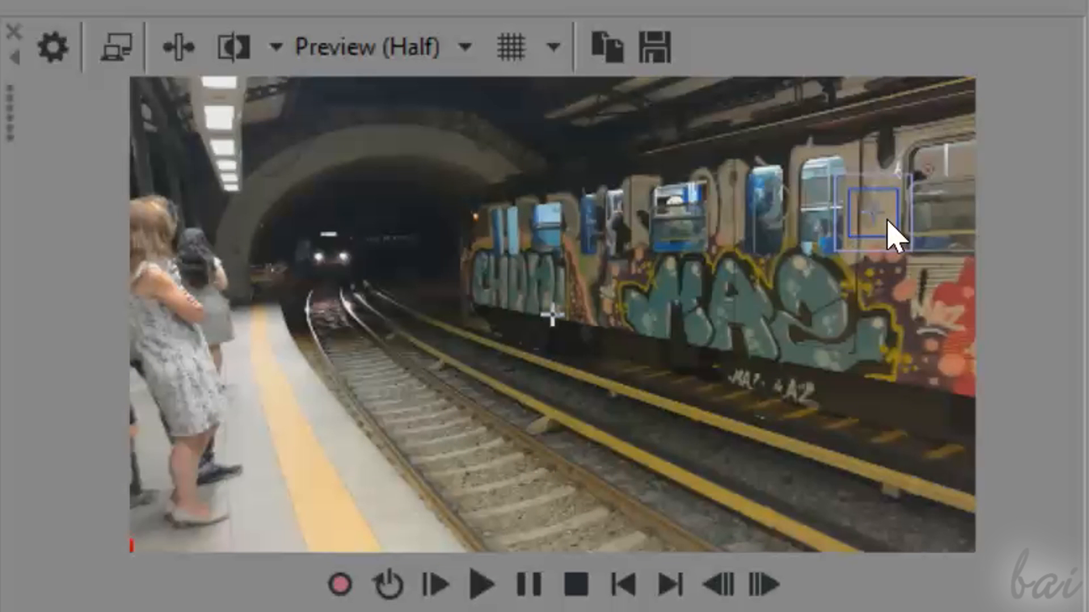
mouse_move(875, 214)
mouse_down()
mouse_move(436, 240)
mouse_move(441, 250)
mouse_move(344, 264)
mouse_up()
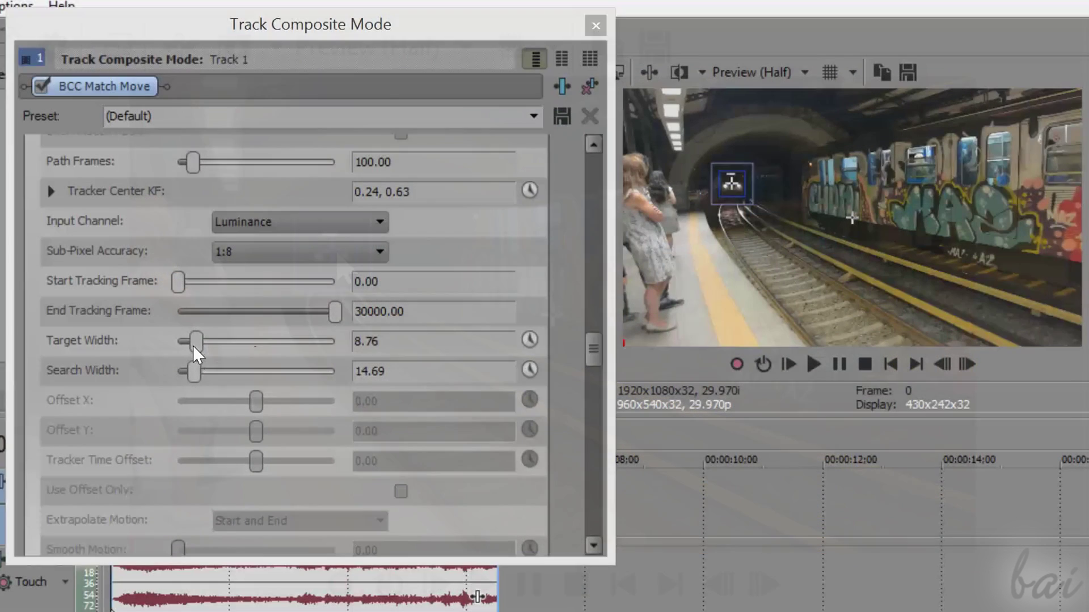
mouse_move(189, 343)
mouse_down()
mouse_move(306, 342)
mouse_move(211, 342)
mouse_up()
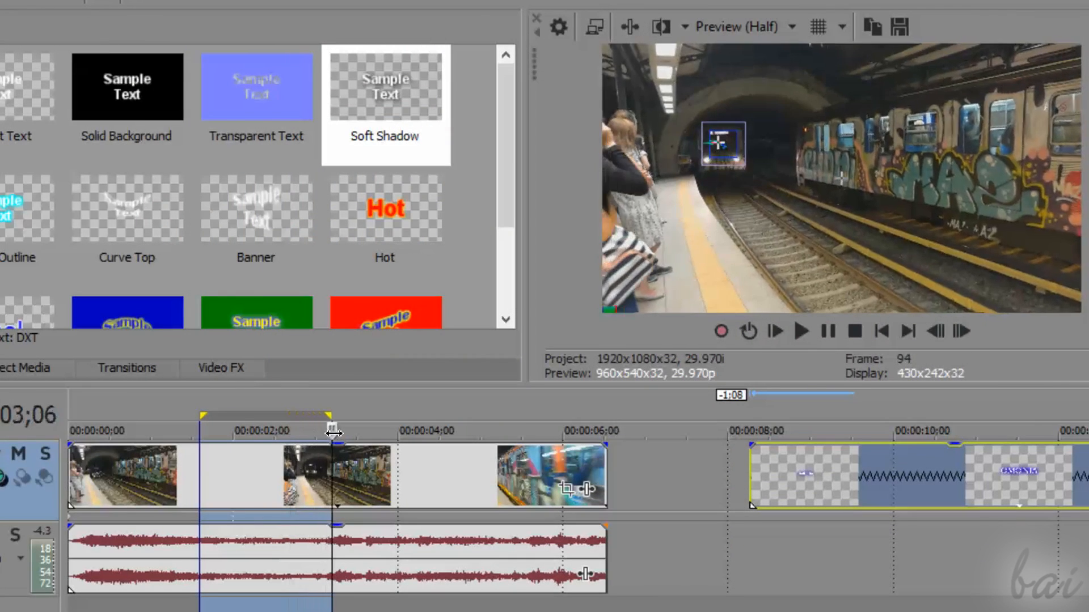
Scrub through the clip from the start to compute and check the tracking up to 4;15.
drag(333, 432, 579, 466)
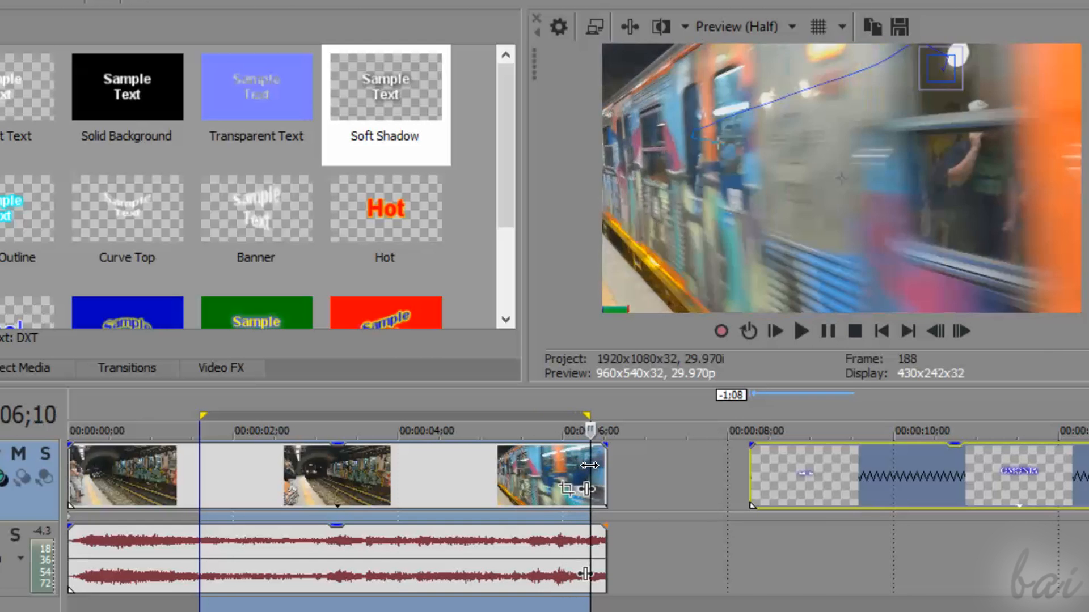
key(Home)
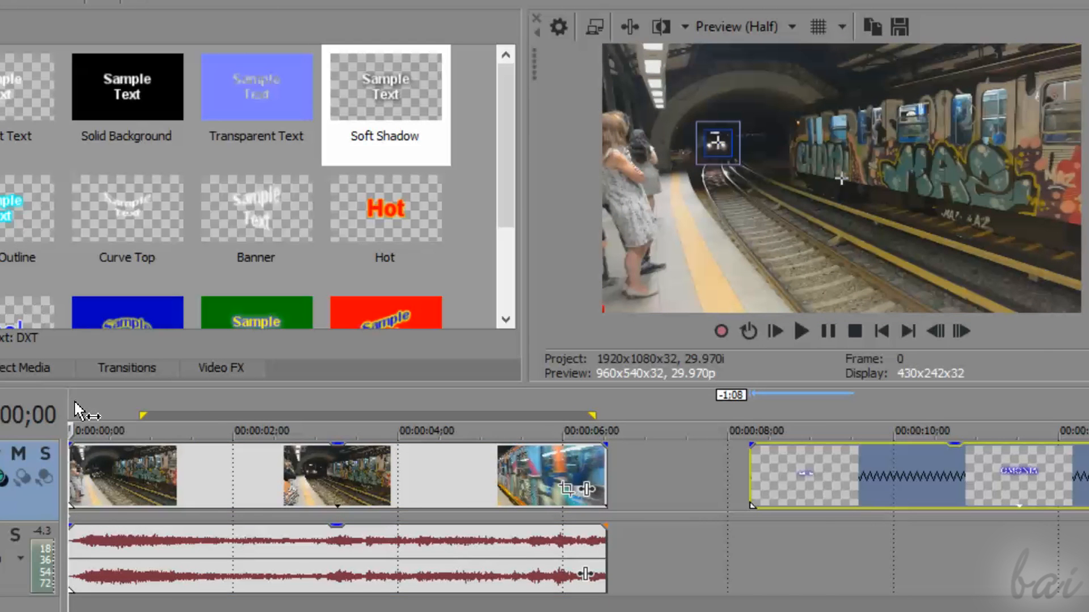
drag(78, 413, 290, 426)
click(440, 408)
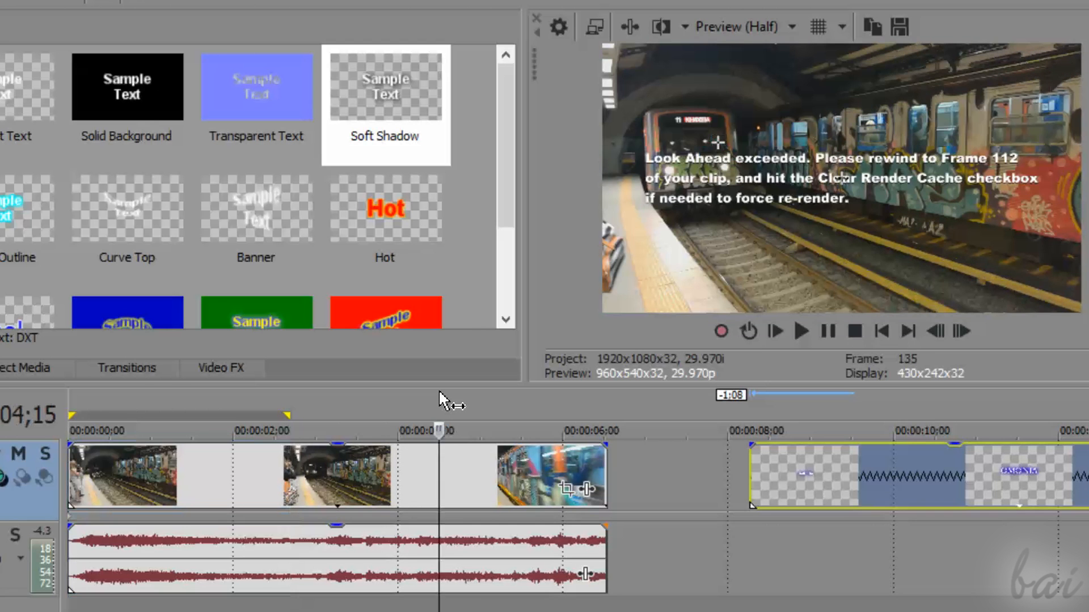
Check the later frames, return to the project start and play back the tracked clip.
mouse_move(472, 408)
mouse_down()
mouse_move(485, 422)
mouse_move(532, 422)
mouse_move(419, 425)
mouse_move(195, 407)
mouse_move(471, 455)
mouse_up()
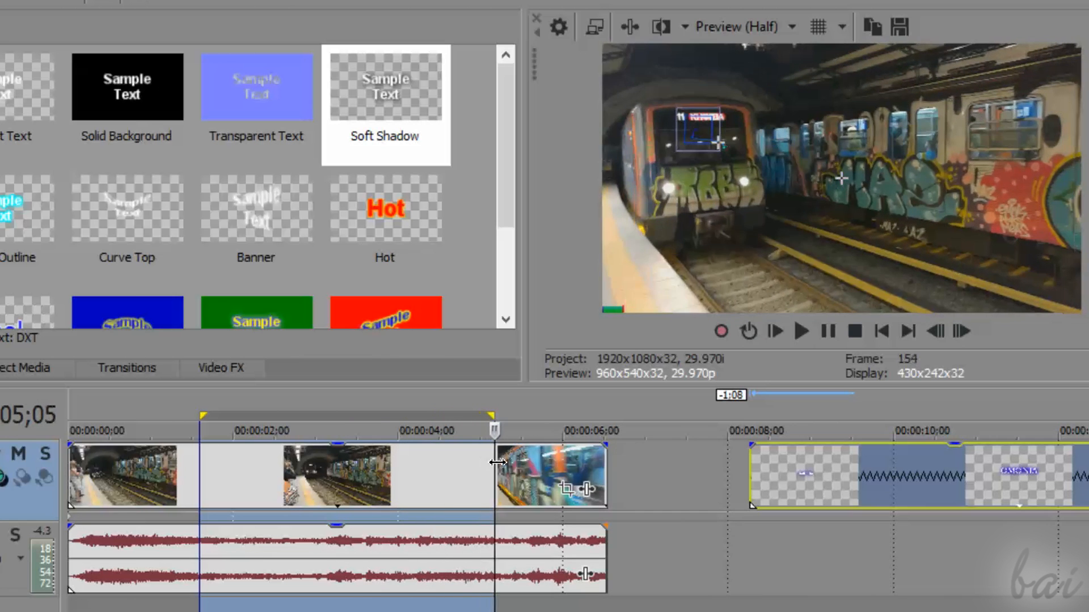
key(ctrl+Home)
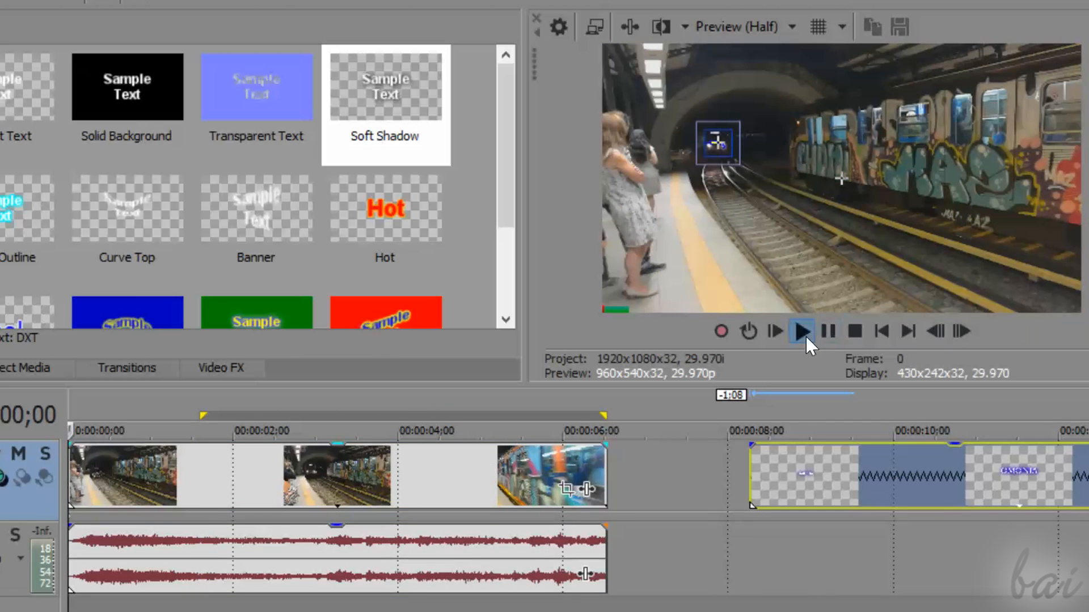
click(806, 336)
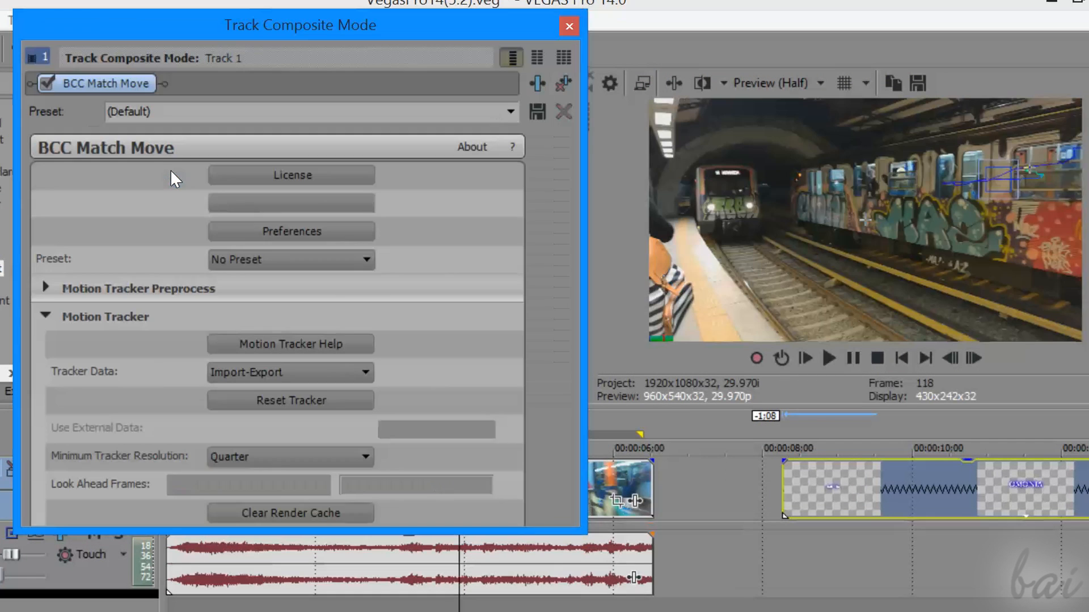
drag(567, 149, 572, 212)
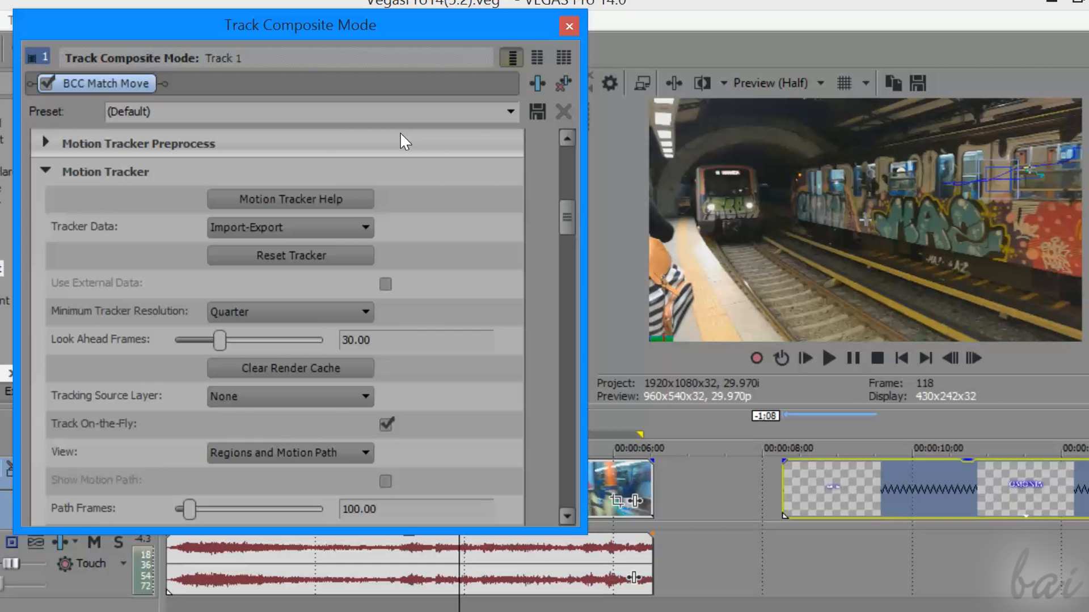
Reset the tracker, turn off Track On-the-Fly and close the Match Move settings.
click(290, 256)
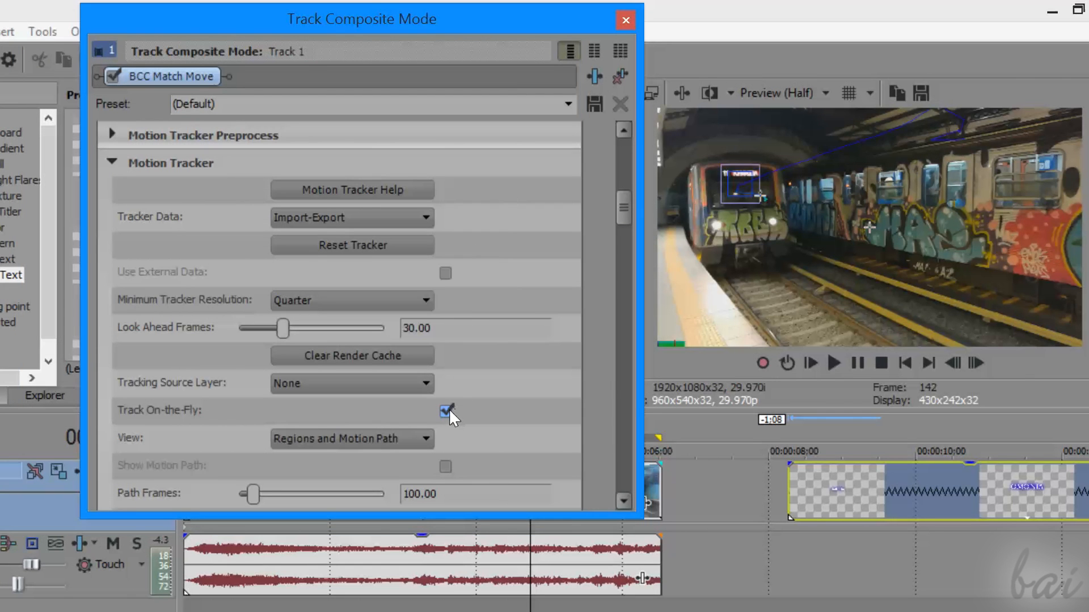
click(448, 409)
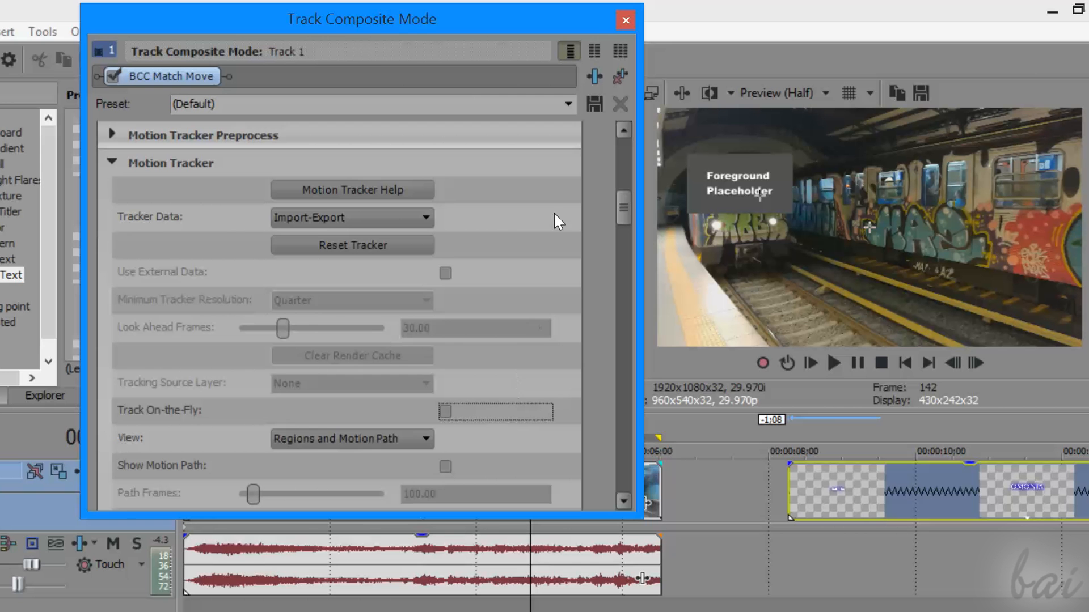
click(626, 20)
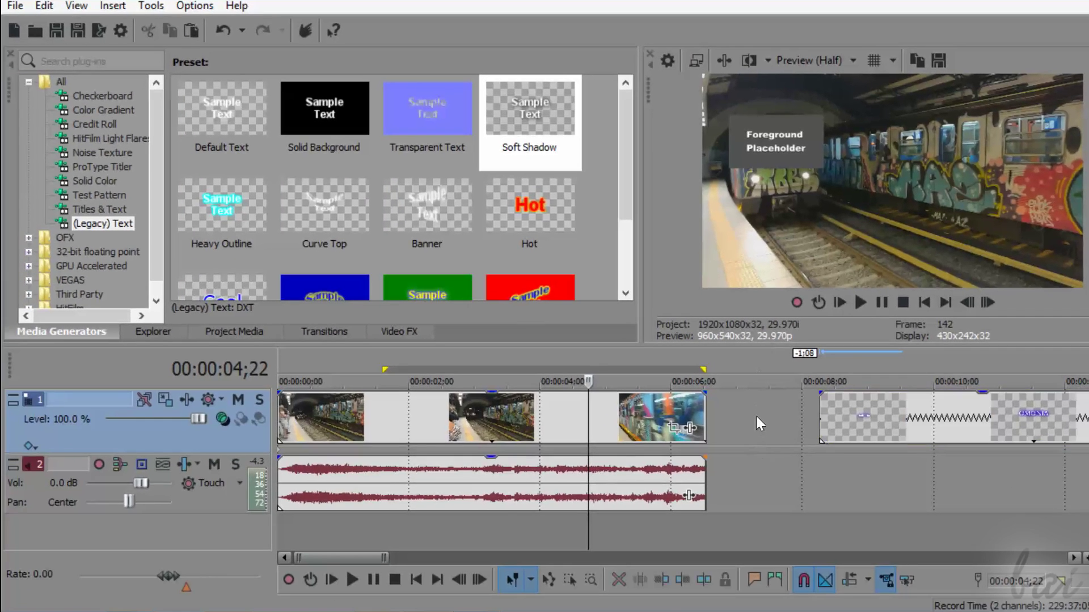
Insert two new empty video tracks into the subway project.
right_click(756, 416)
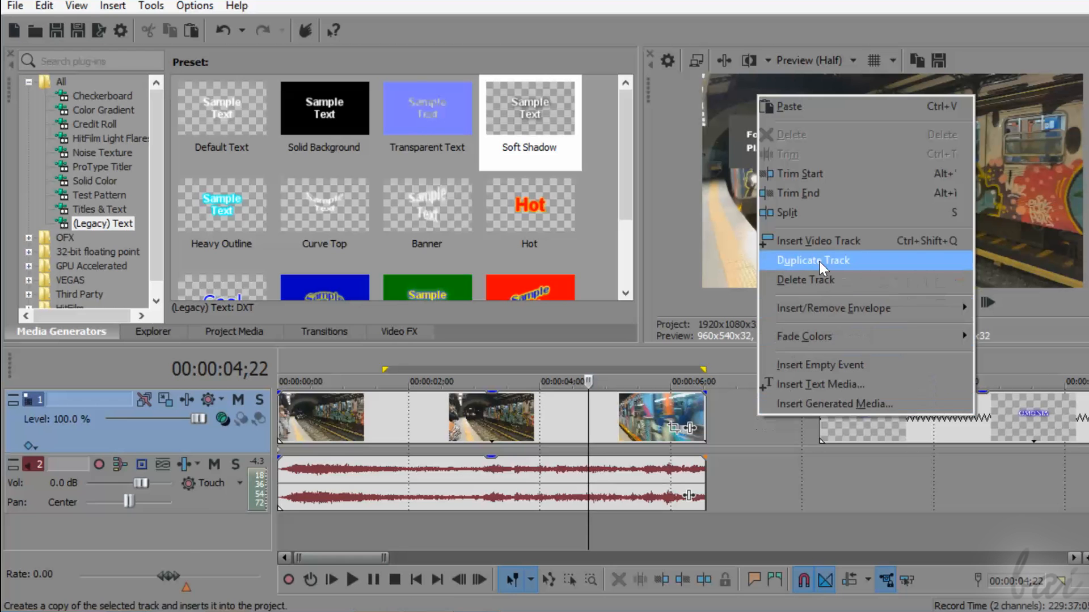
click(819, 241)
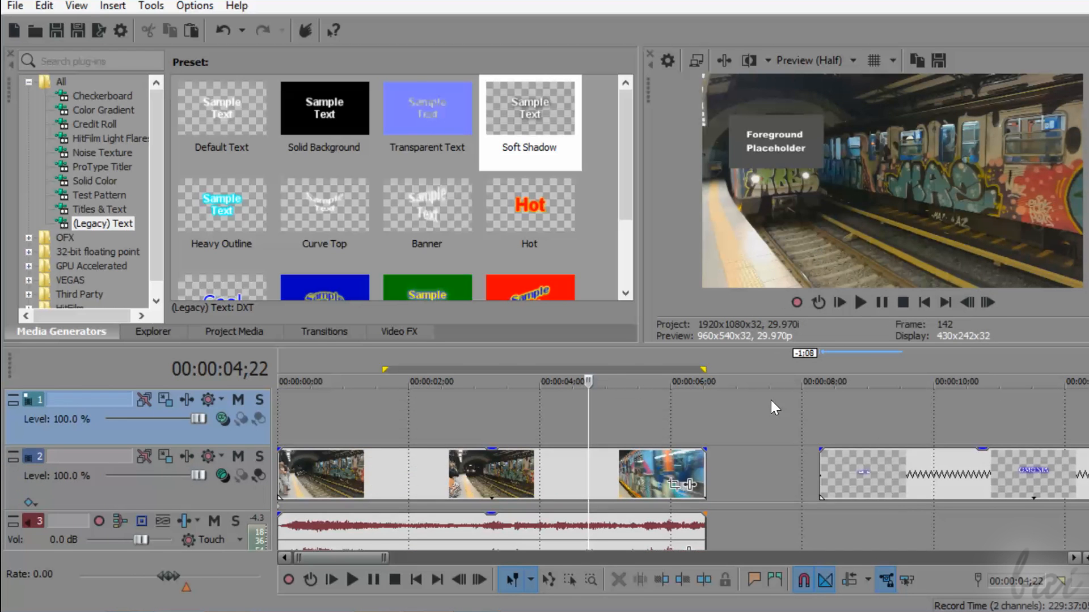
right_click(760, 411)
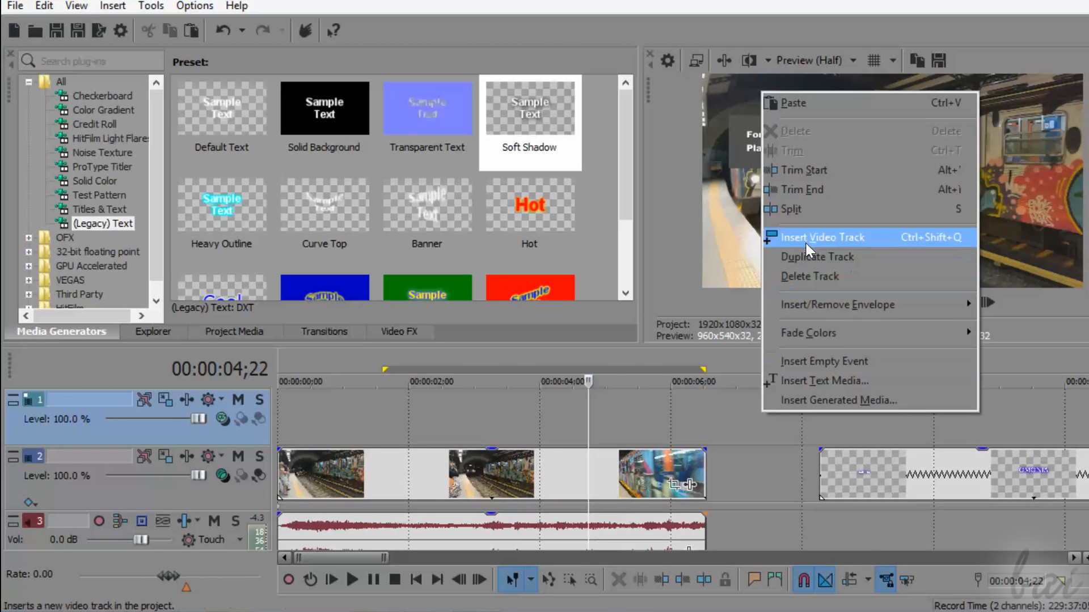
click(822, 237)
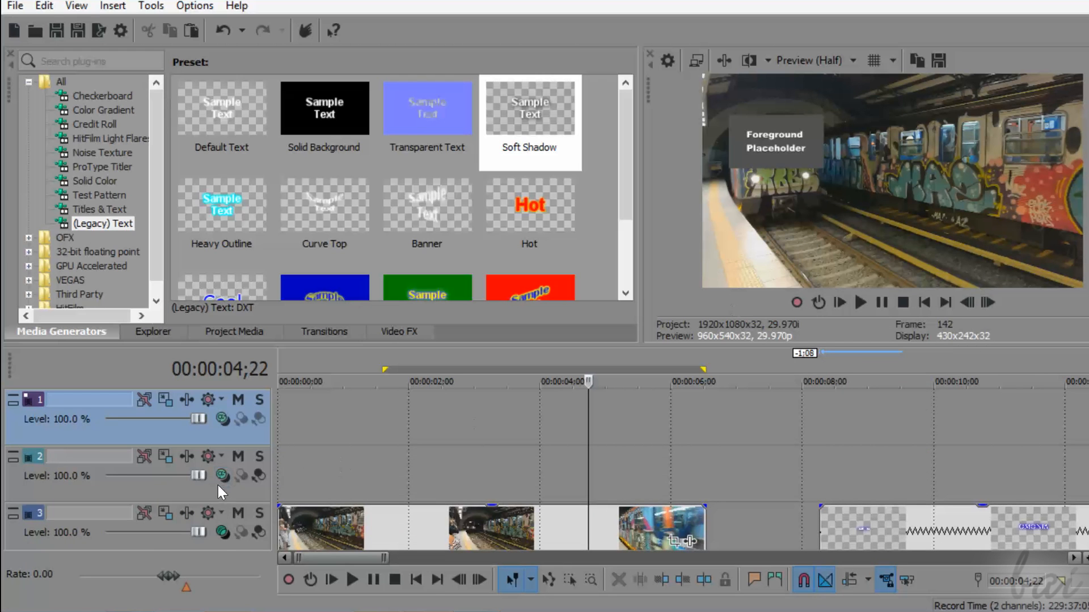
Move the subway video track to the top and the text events onto track 2 beneath it.
drag(219, 548, 241, 409)
drag(859, 474, 358, 498)
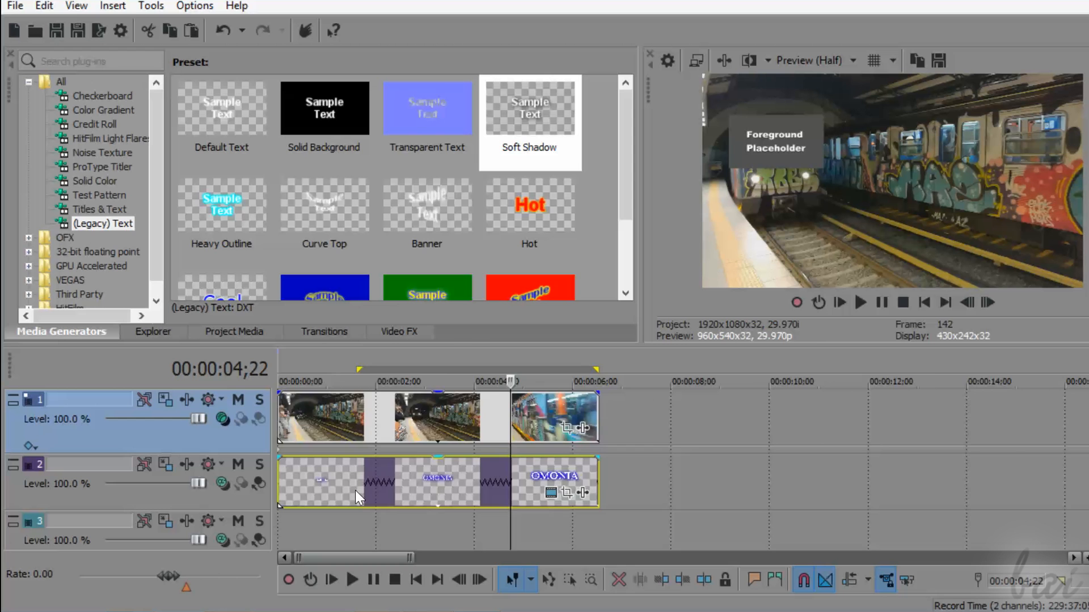
scroll(358, 496, down, 5)
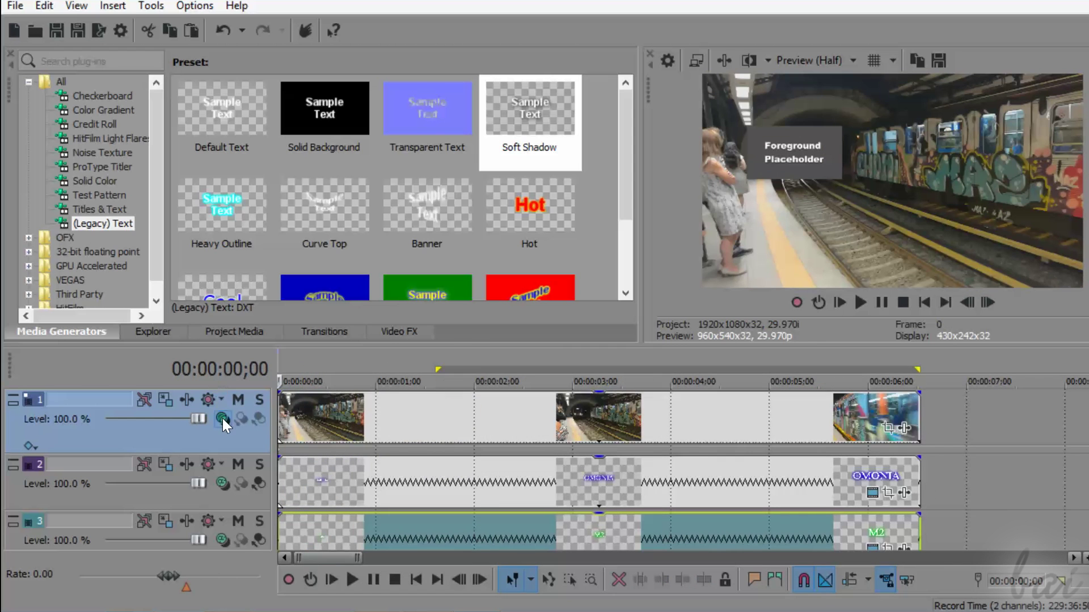
Set track 1's BCC Match Move MM Foreground to Source B so the title overlays the video.
click(222, 419)
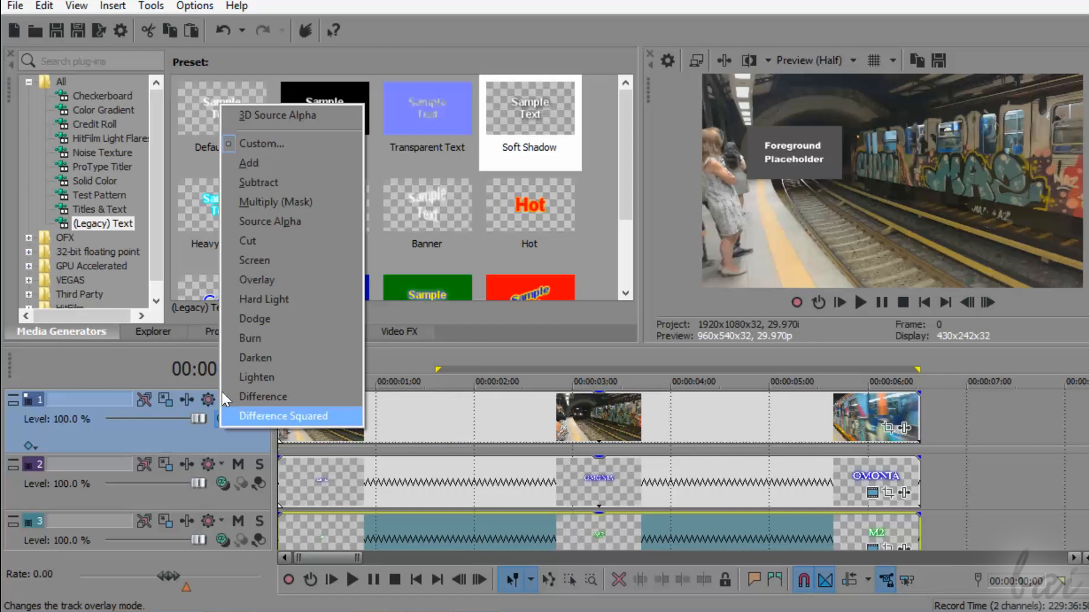
click(260, 143)
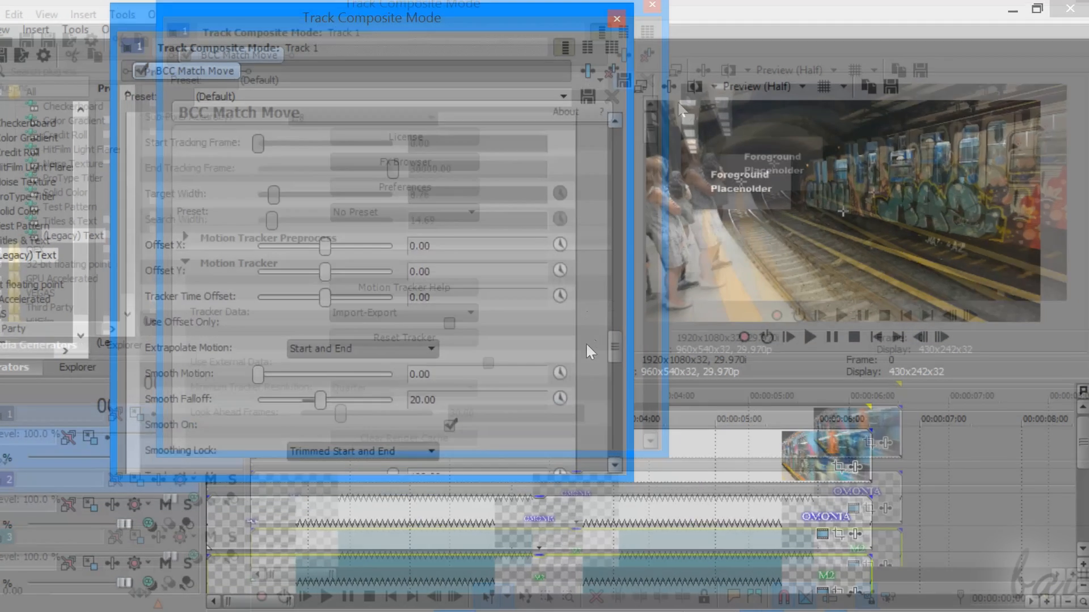
scroll(574, 378, down, 4)
scroll(574, 406, down, 3)
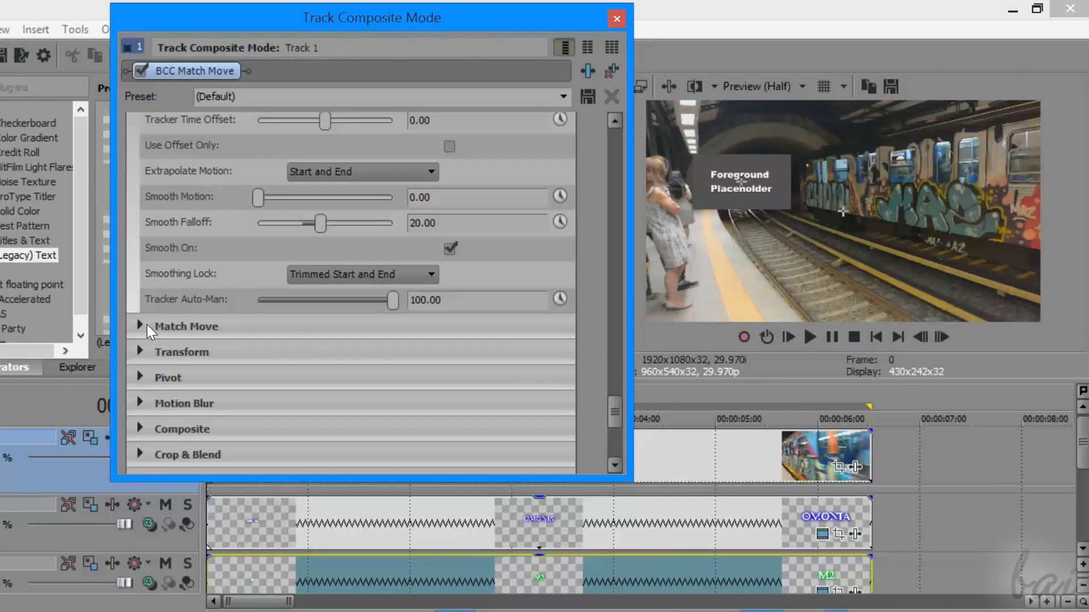
click(142, 325)
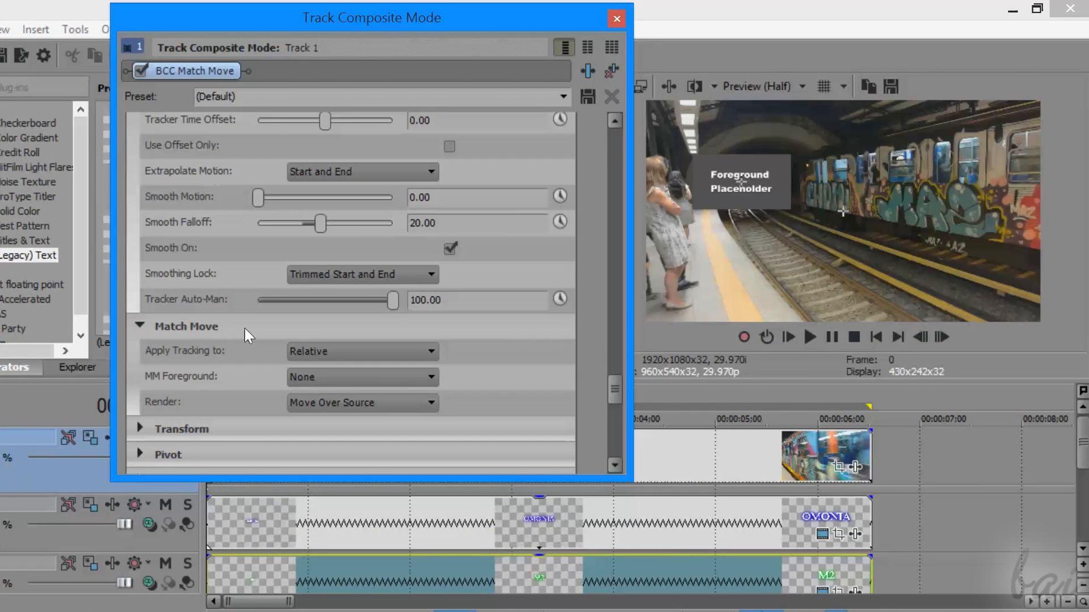
click(361, 378)
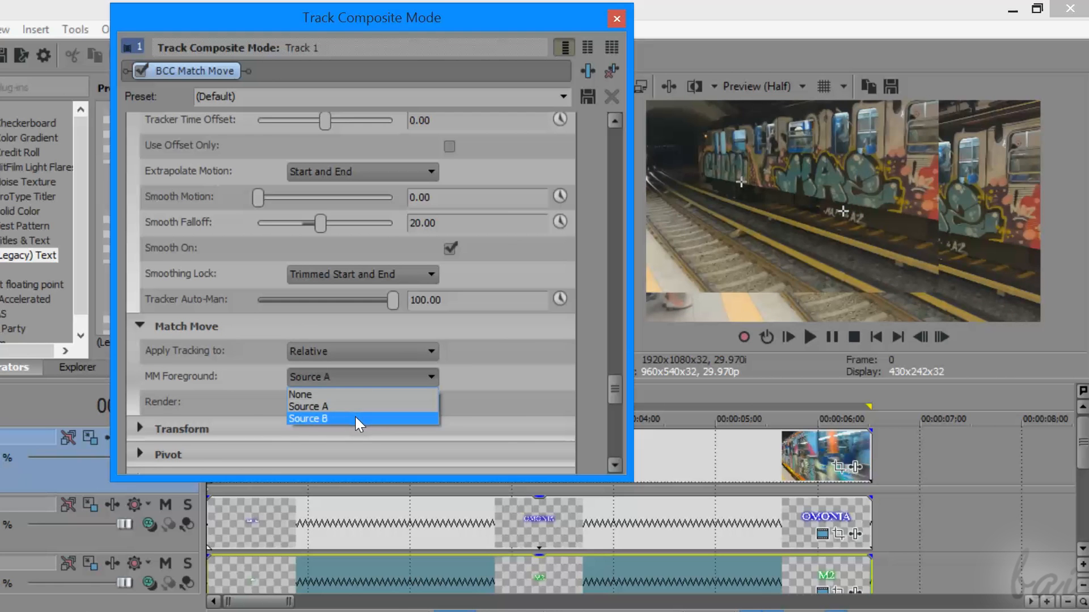
click(354, 416)
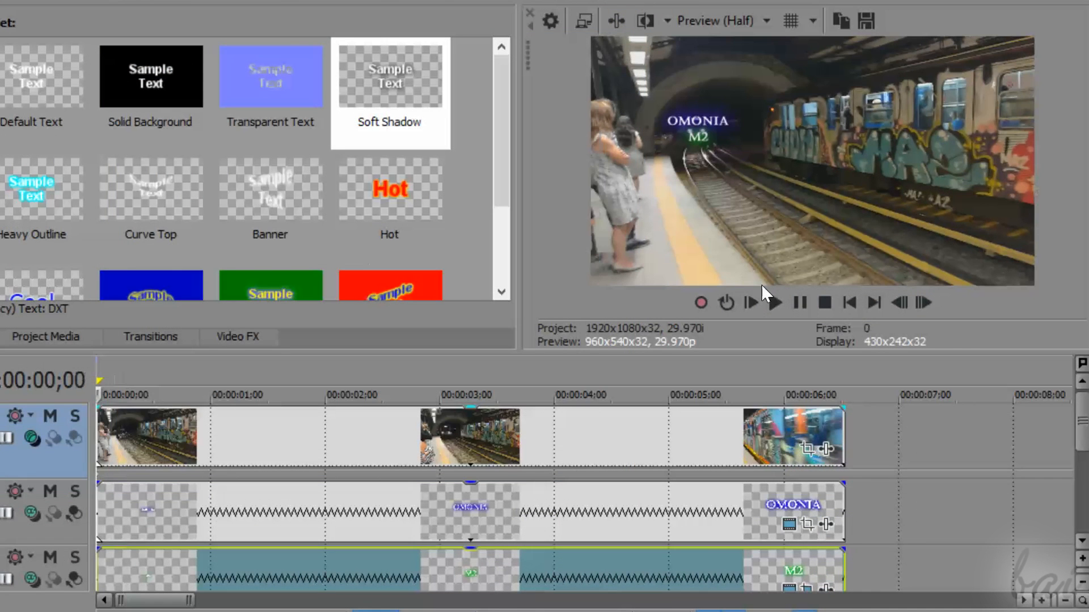
Play the timeline to watch the OMONIA M2 title follow the train.
click(778, 302)
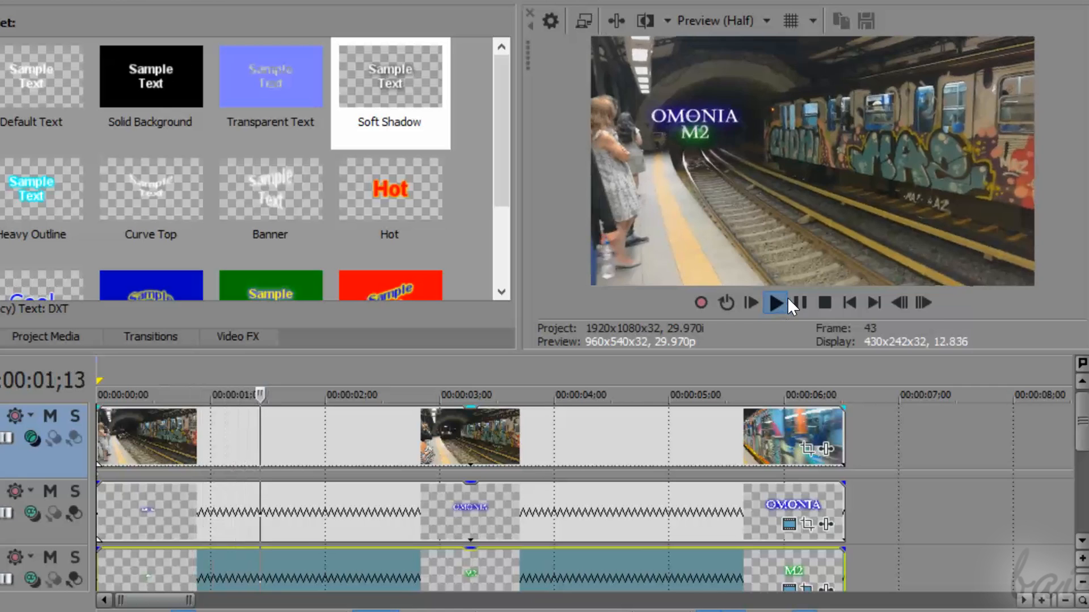